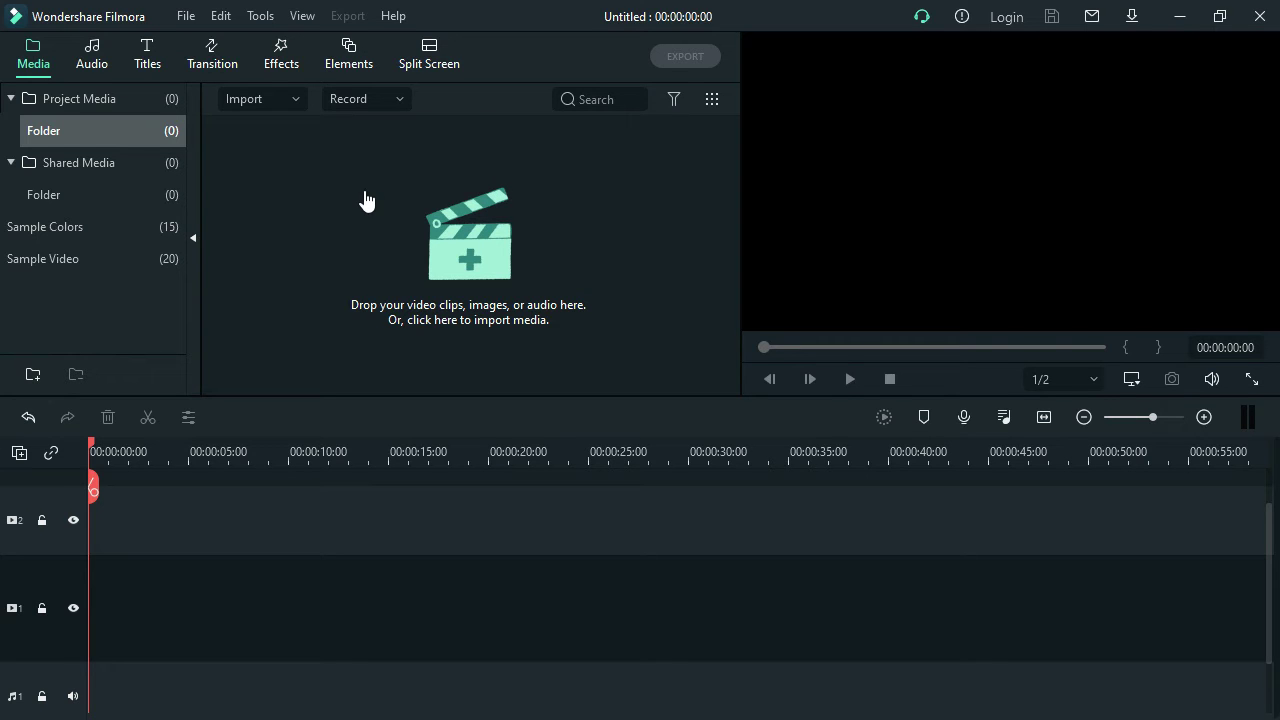
- Import the cartoon character image, the TEMPLATE MULUT video and the wall-stones-wallpaper-preview image from the ANIMASI BICARA folder
click(285, 103)
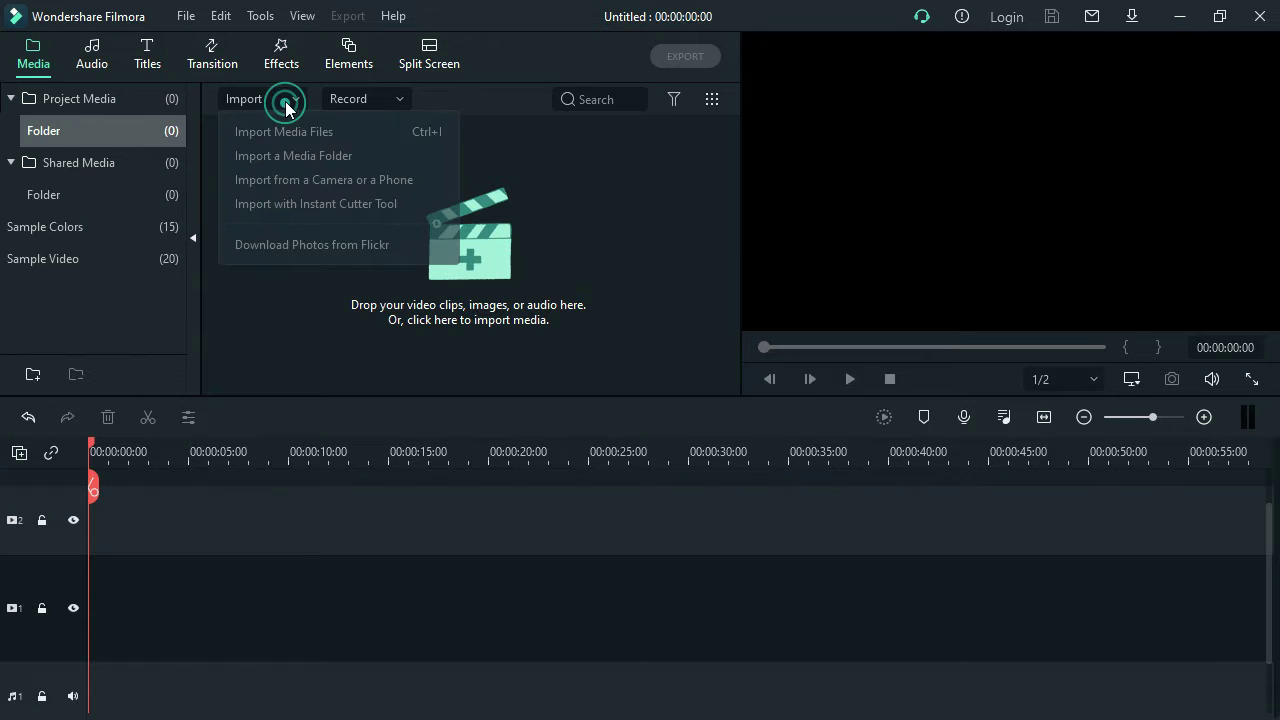
click(295, 134)
click(285, 230)
ctrl+click(385, 190)
ctrl+click(484, 183)
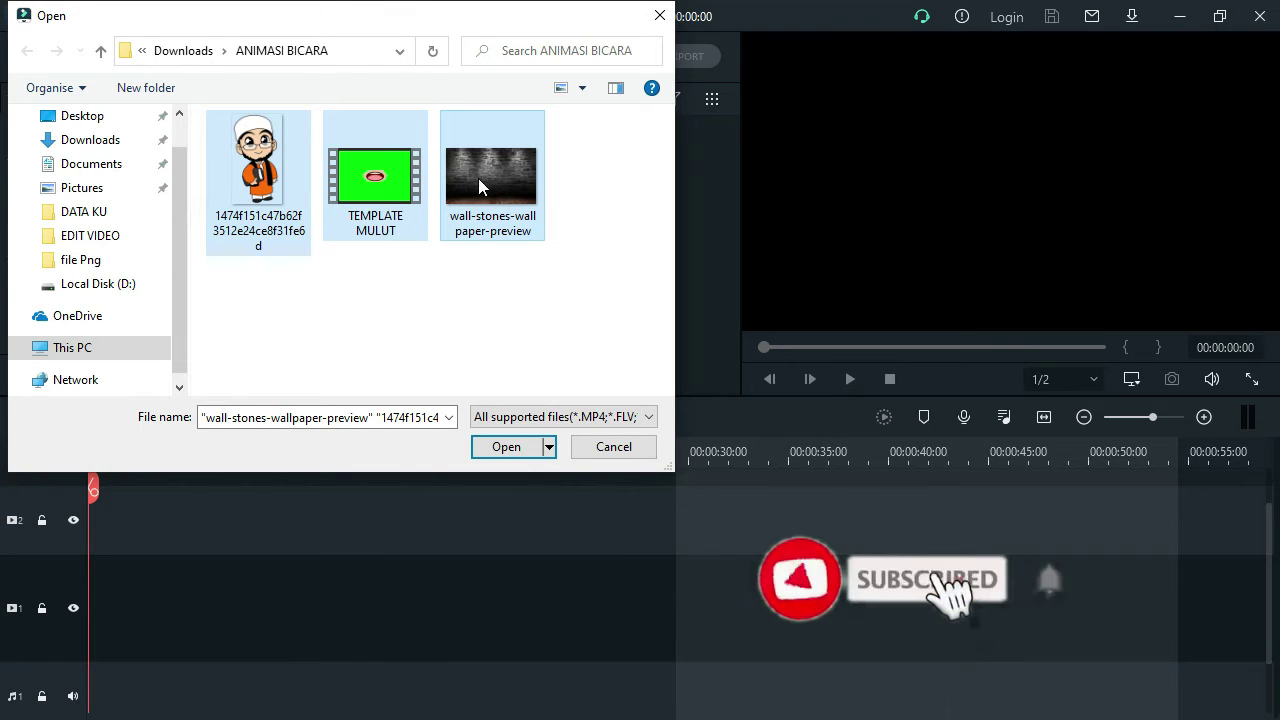
click(499, 449)
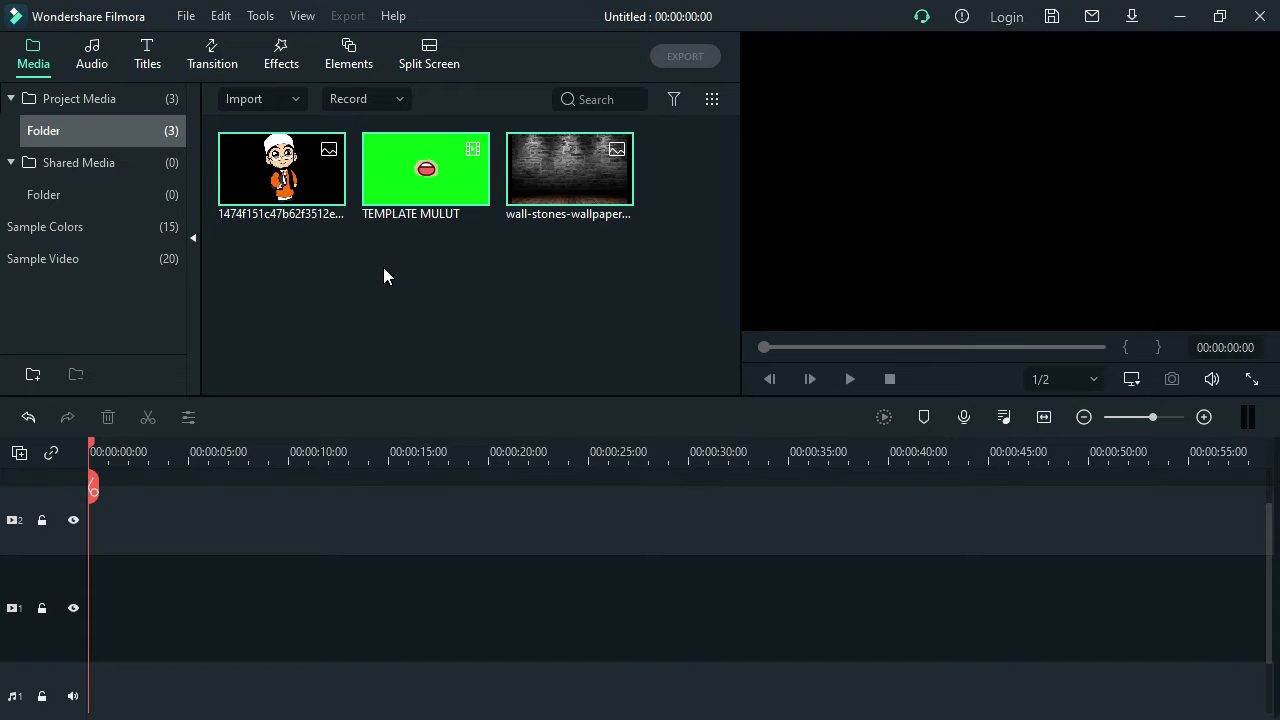
click(437, 179)
click(311, 189)
click(418, 189)
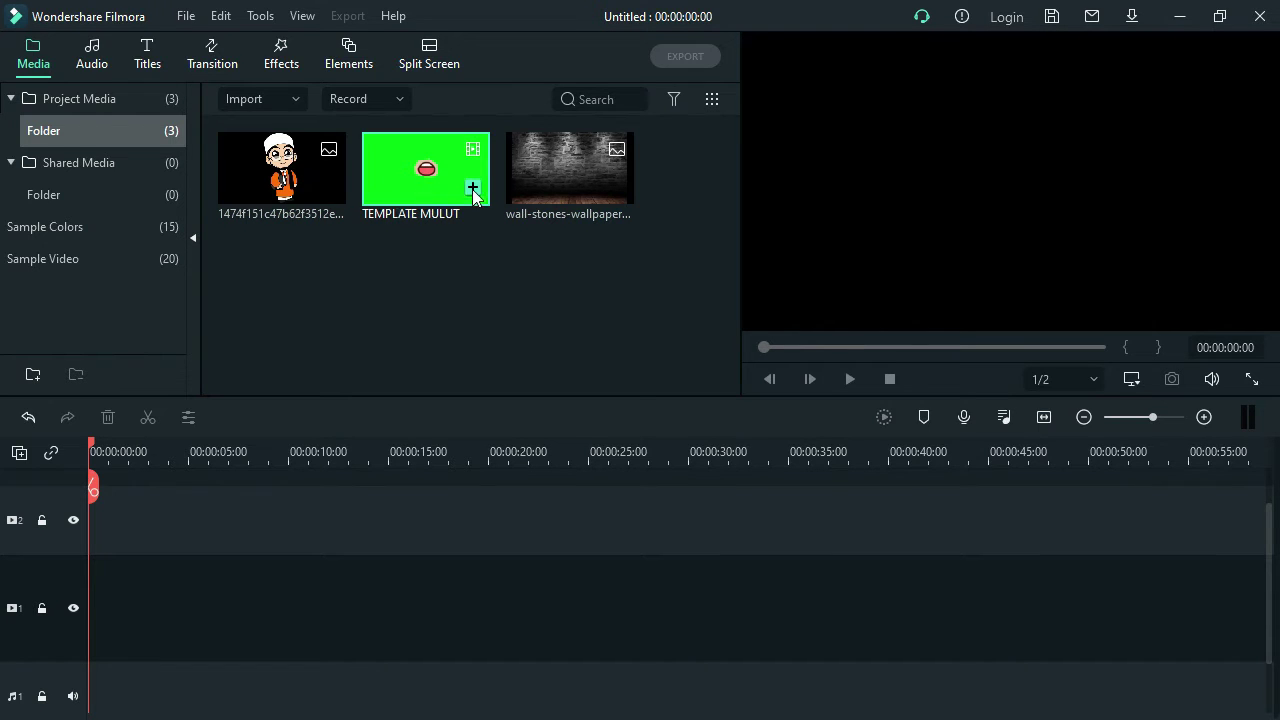
click(545, 188)
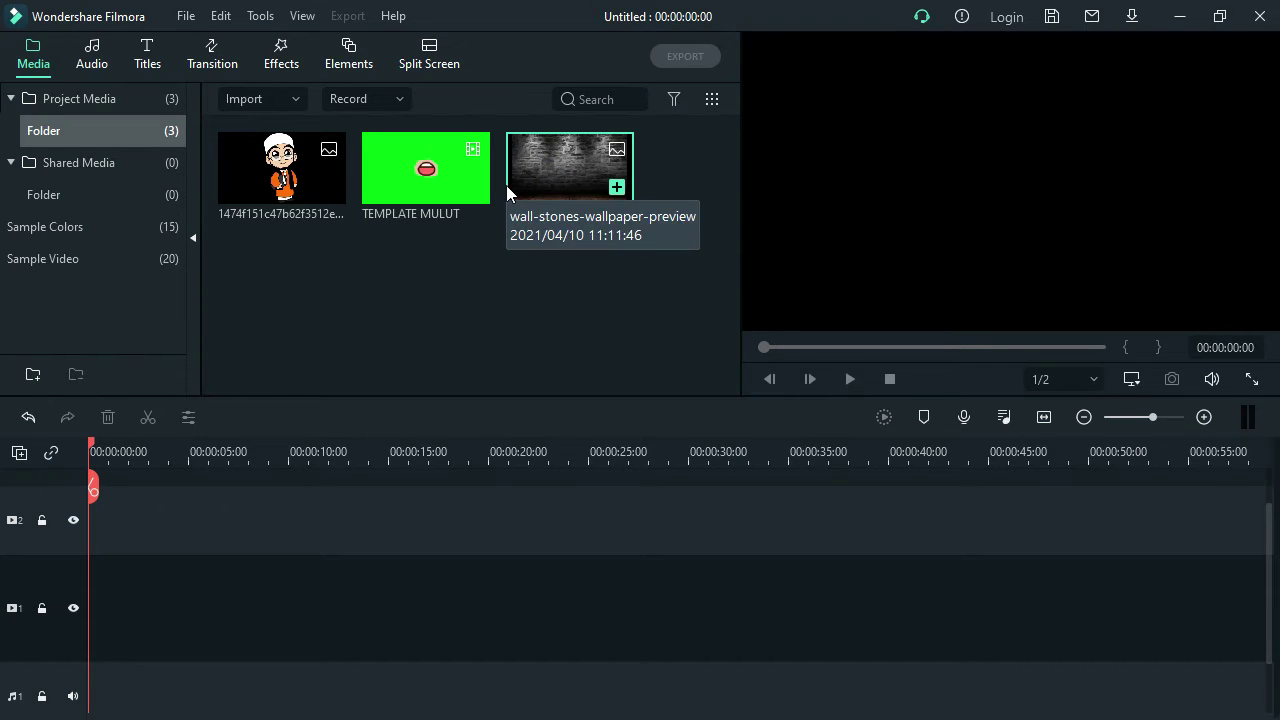
click(300, 198)
click(549, 190)
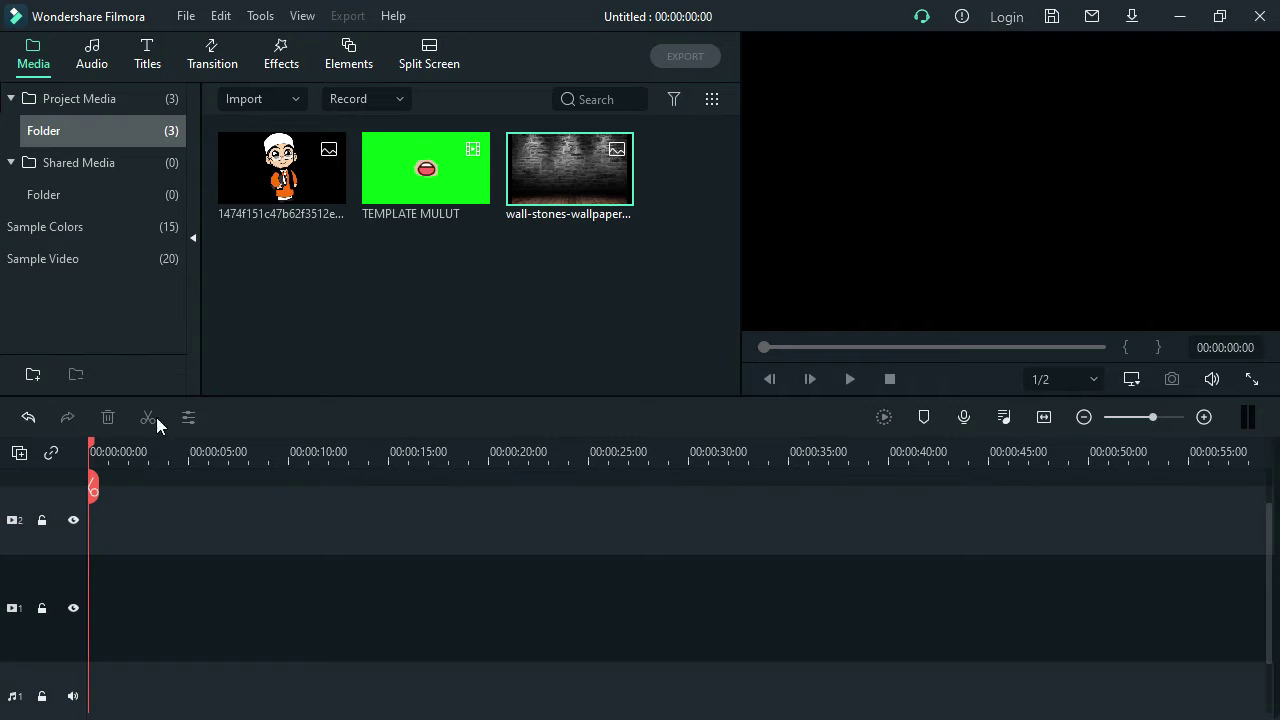
- Add the wall-stones wallpaper at the start of video track 1, widened to fill the frame and lasting about 32 seconds
drag(547, 178, 100, 657)
click(828, 229)
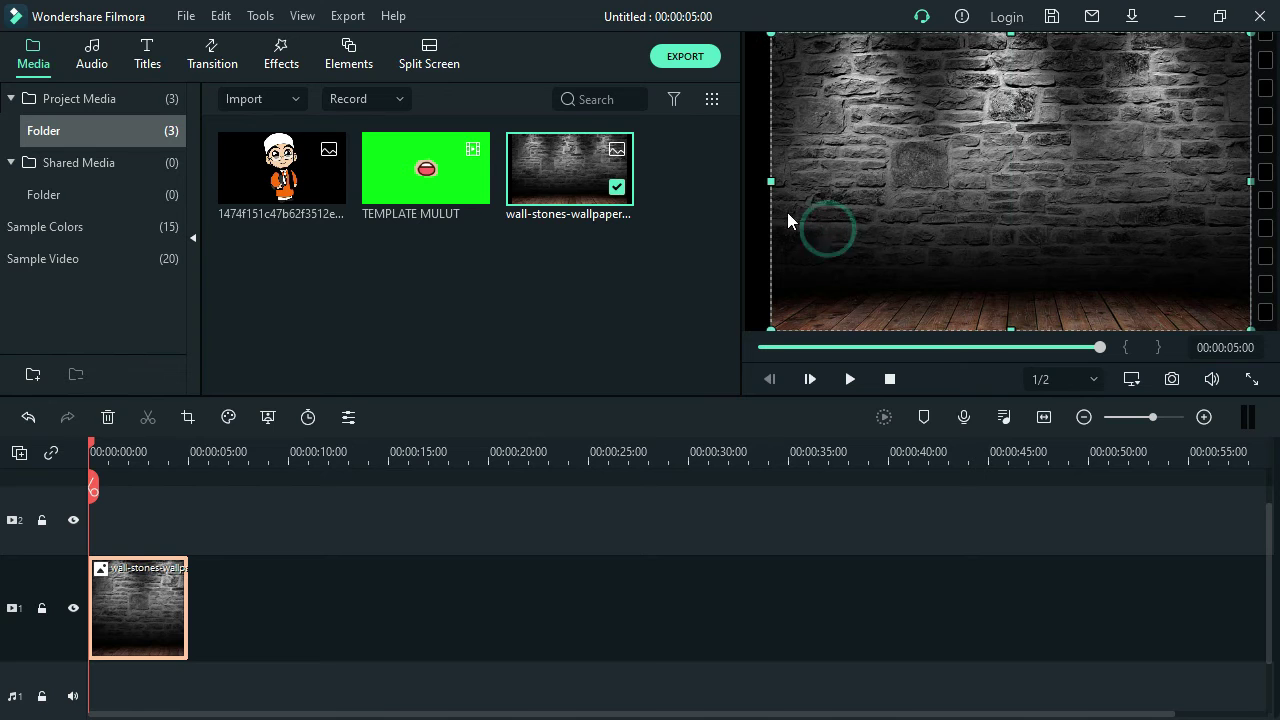
drag(771, 182, 746, 201)
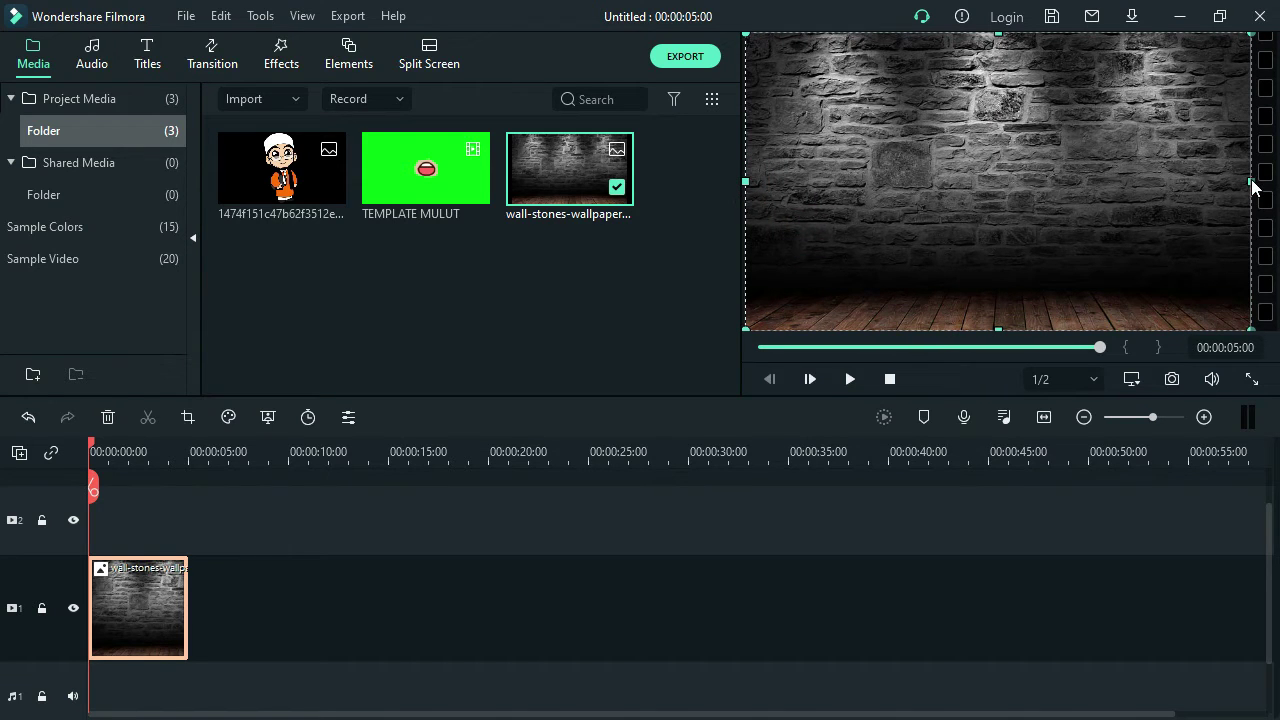
click(1248, 217)
drag(1251, 182, 1249, 223)
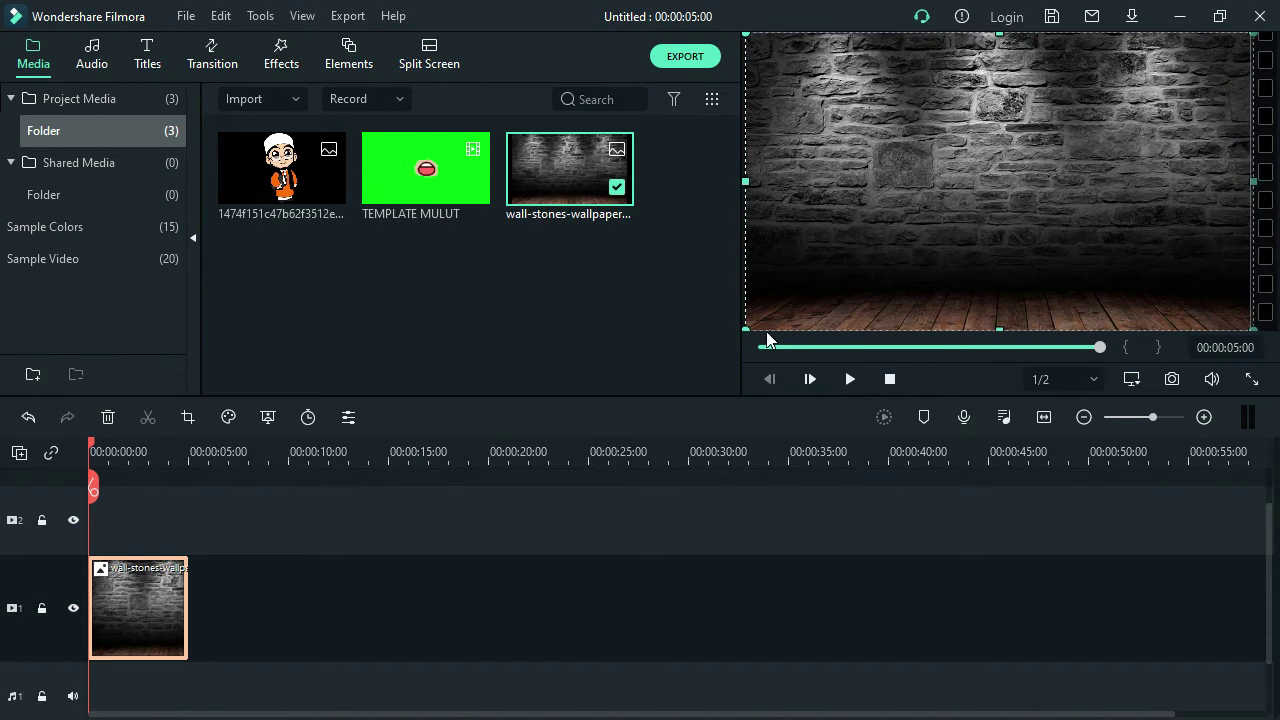
drag(747, 330, 744, 337)
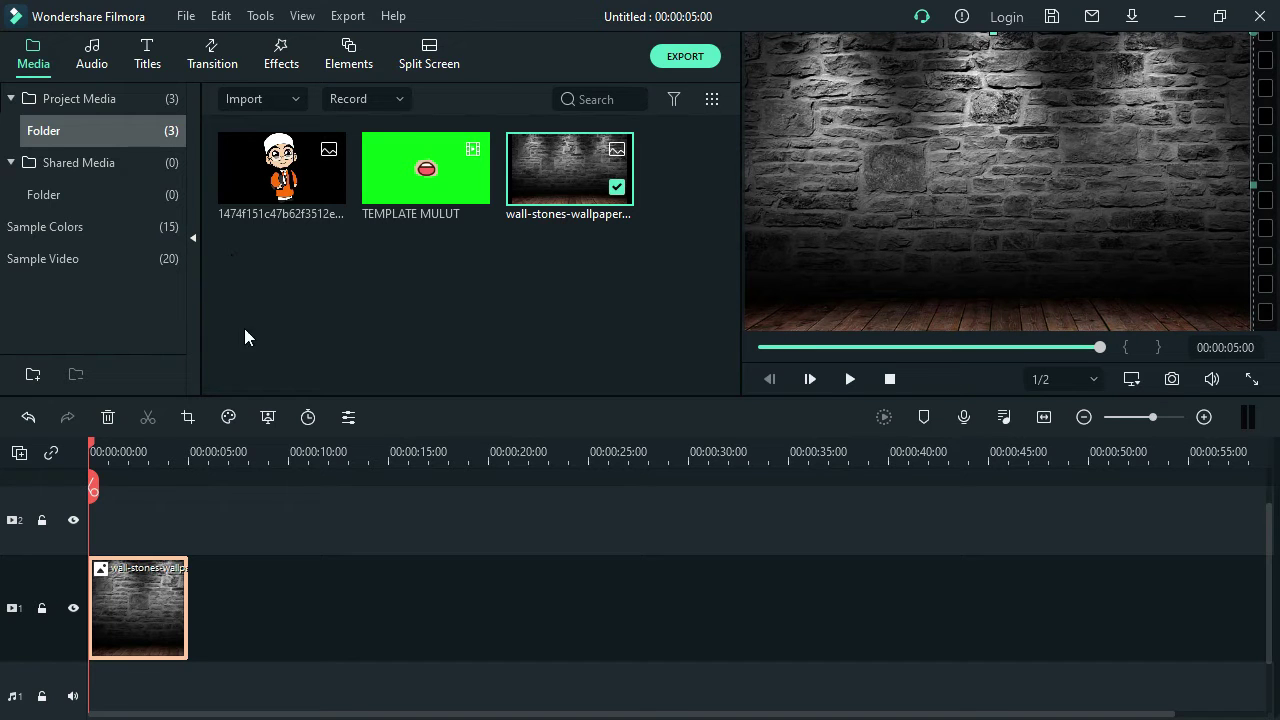
drag(186, 608, 745, 619)
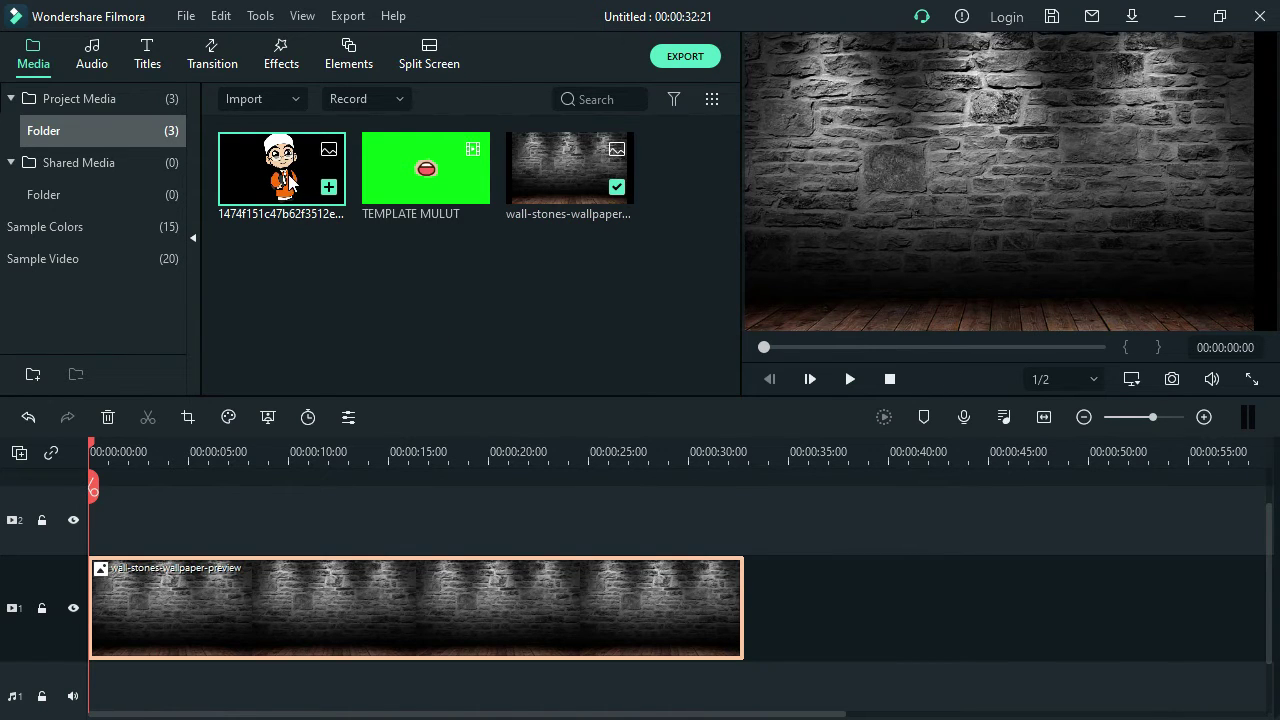
- Add the character image to video track 2, slightly shrunk and left of the frame's centre, lasting nearly as long as the wall background
drag(285, 168, 100, 562)
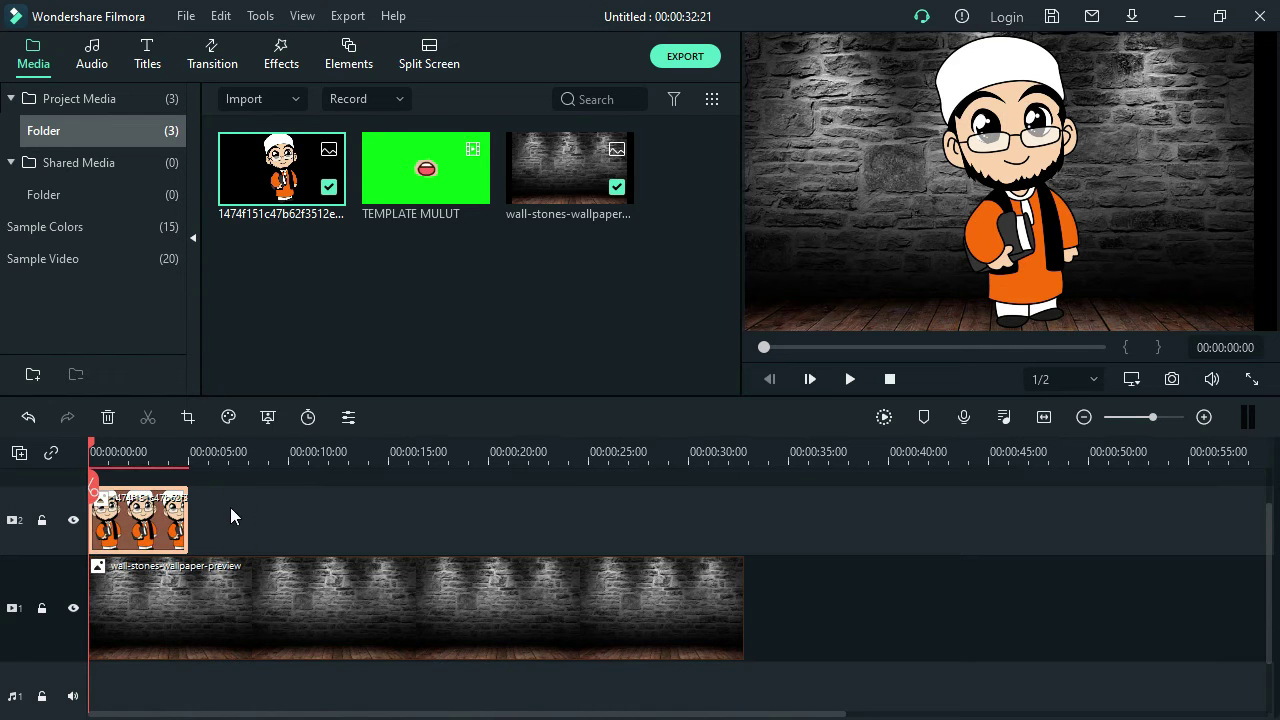
drag(1046, 231, 936, 231)
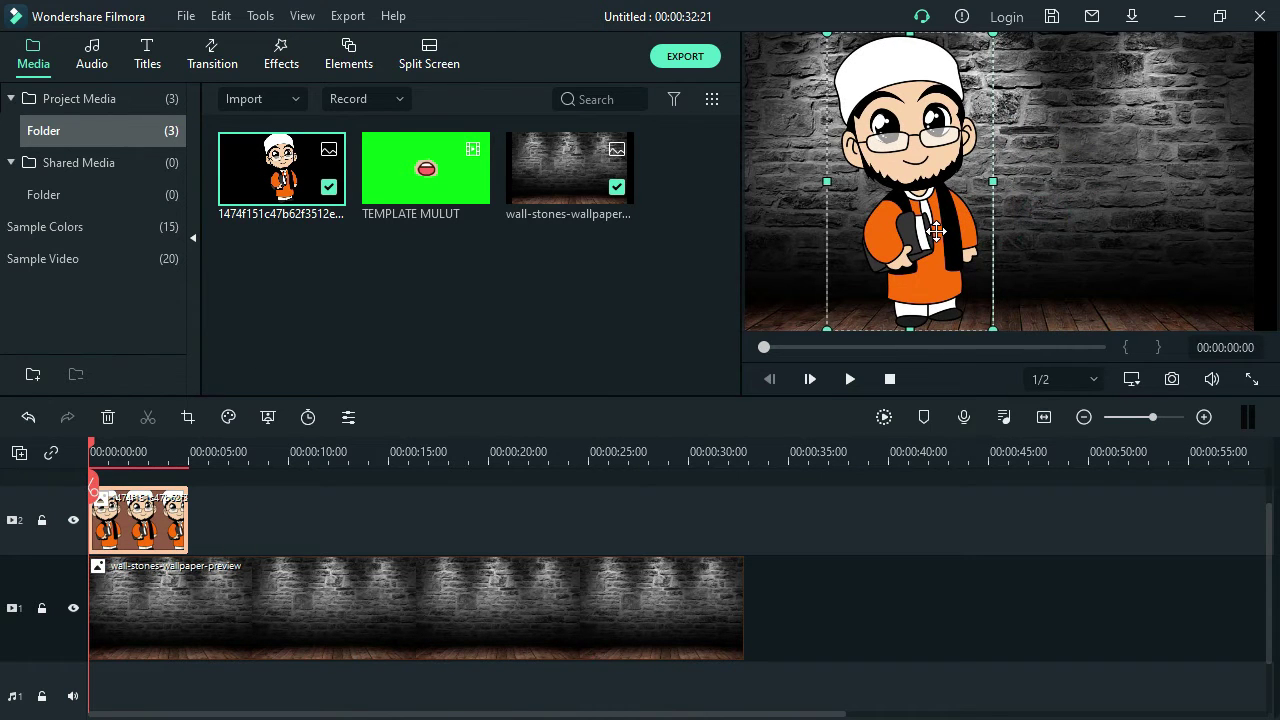
drag(992, 34, 986, 66)
drag(928, 178, 934, 183)
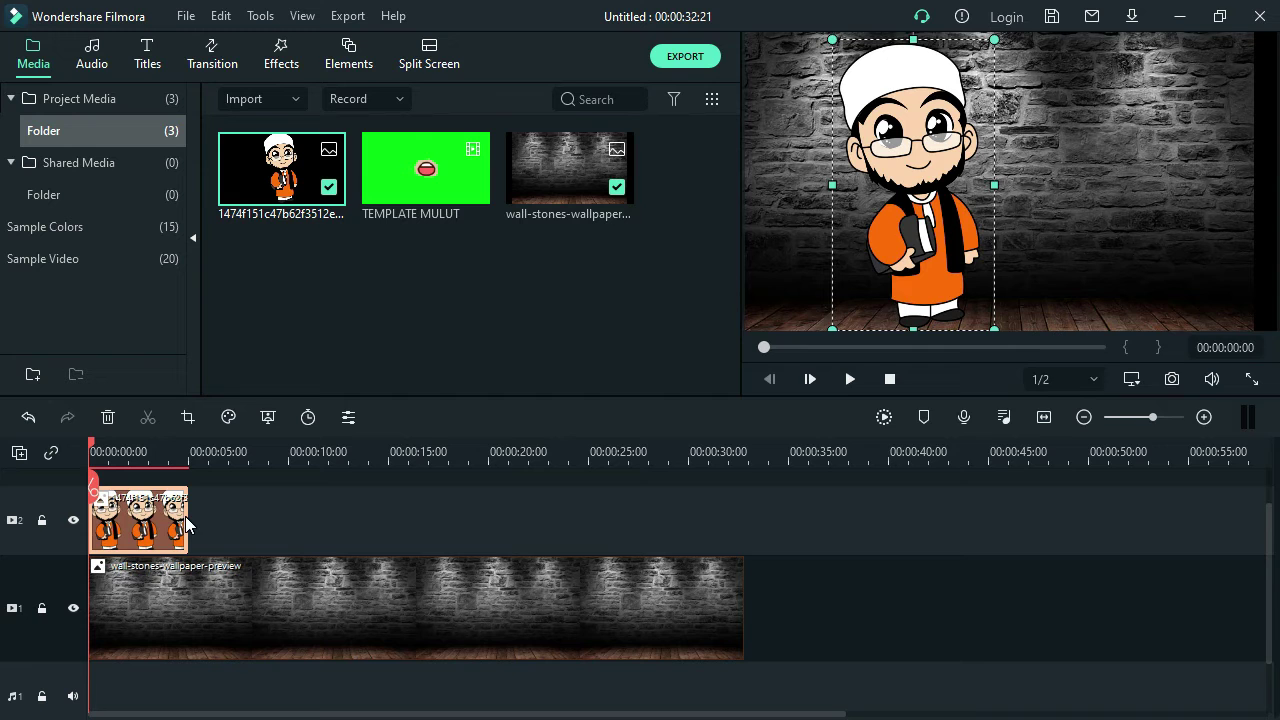
drag(186, 520, 730, 596)
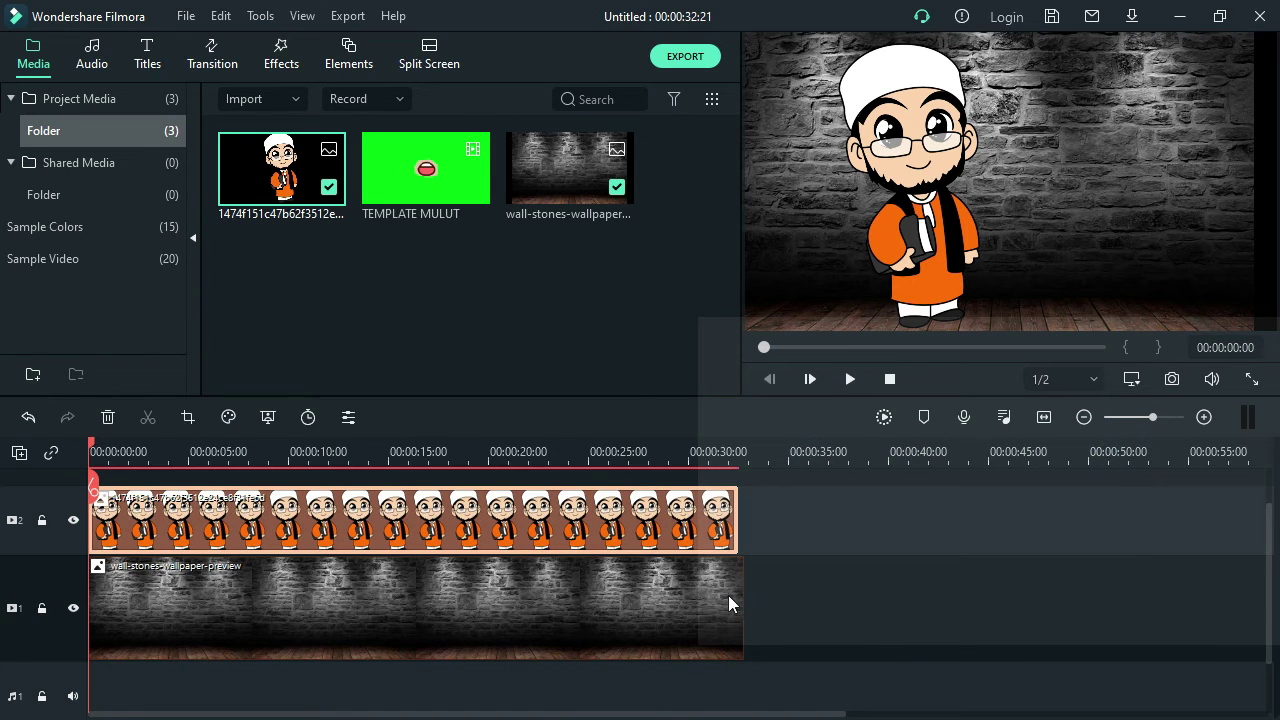
- Place the TEMPLATE MULUT clip at the start of video track 3, matching the project to the media at 1280 x 720 25fps
scroll(505, 478, up, 1)
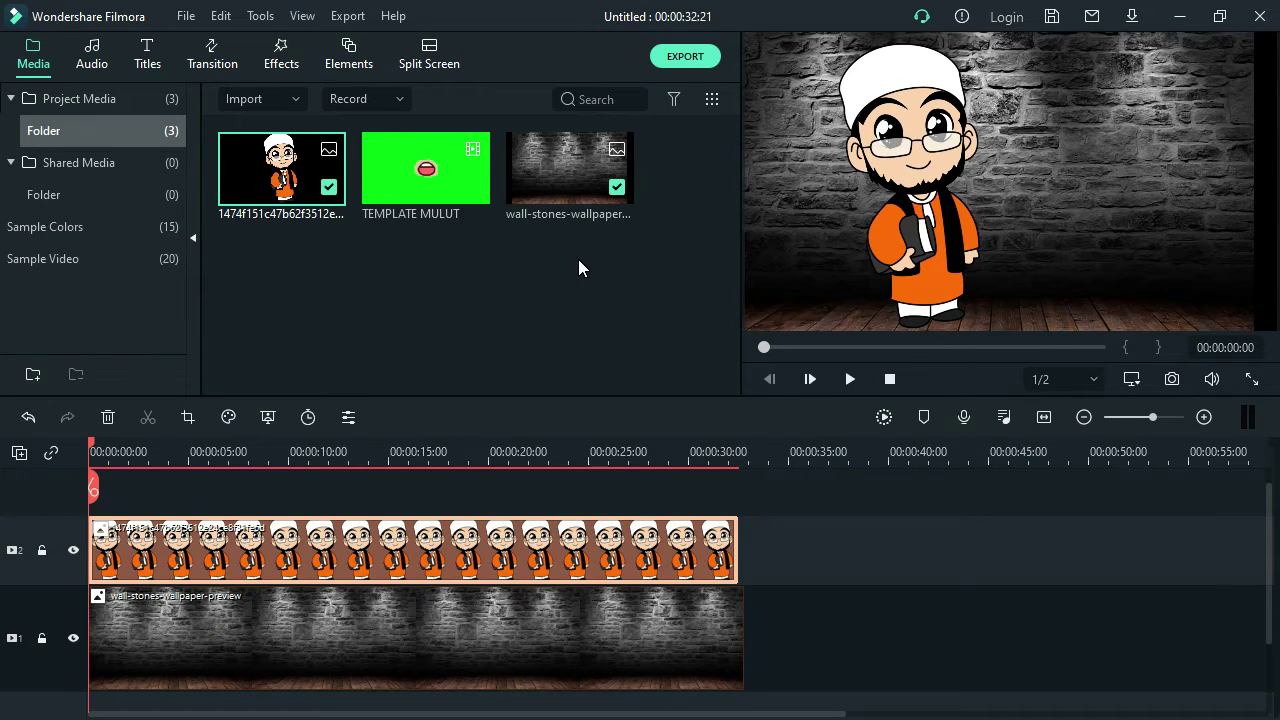
click(452, 205)
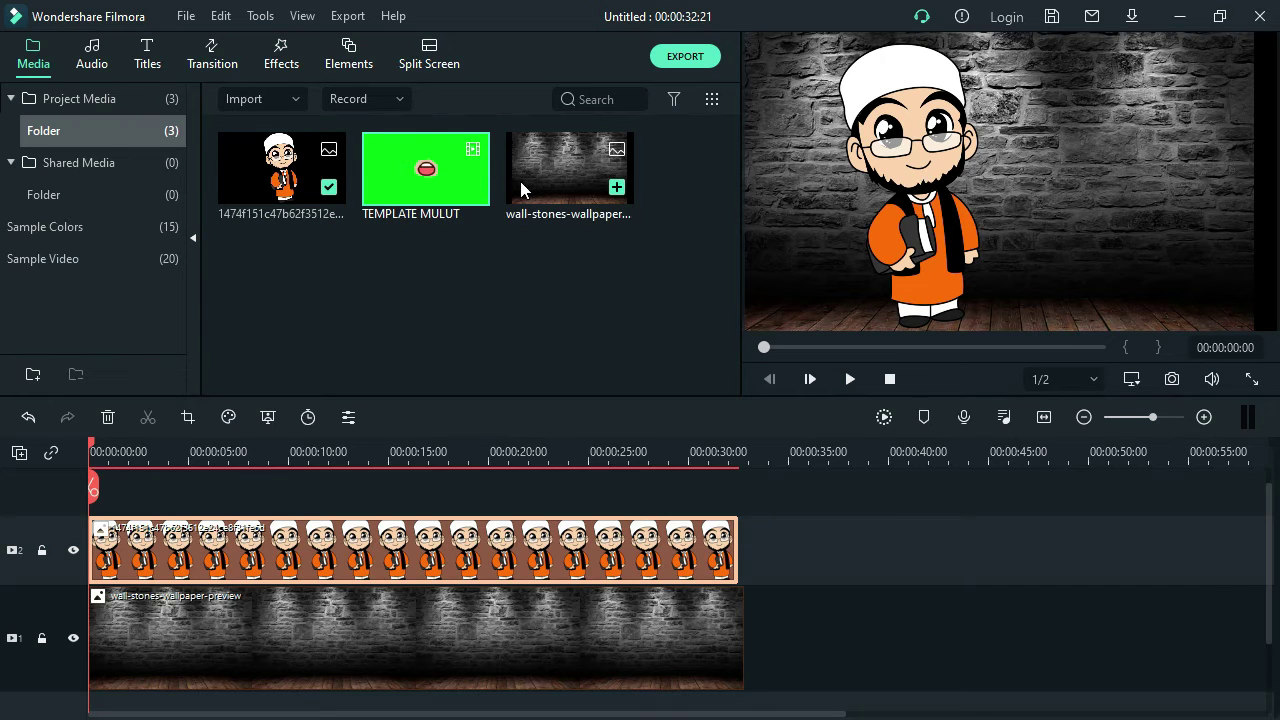
drag(434, 190, 95, 517)
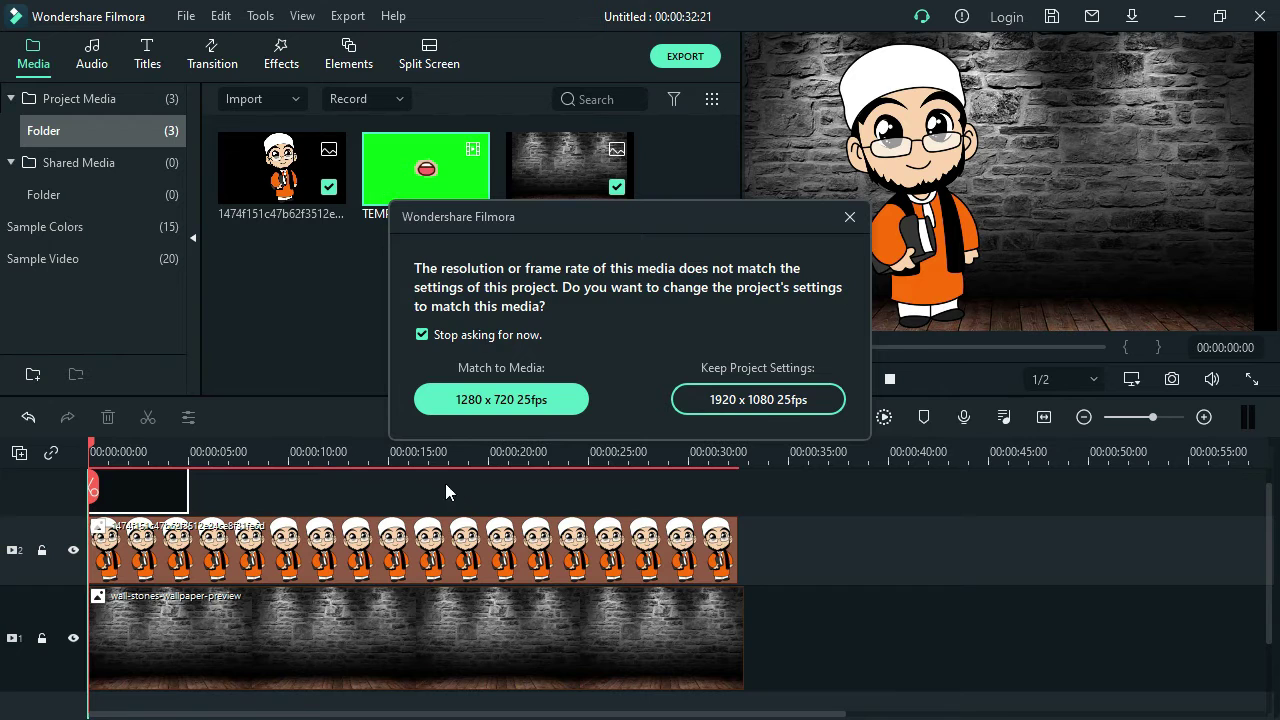
click(510, 400)
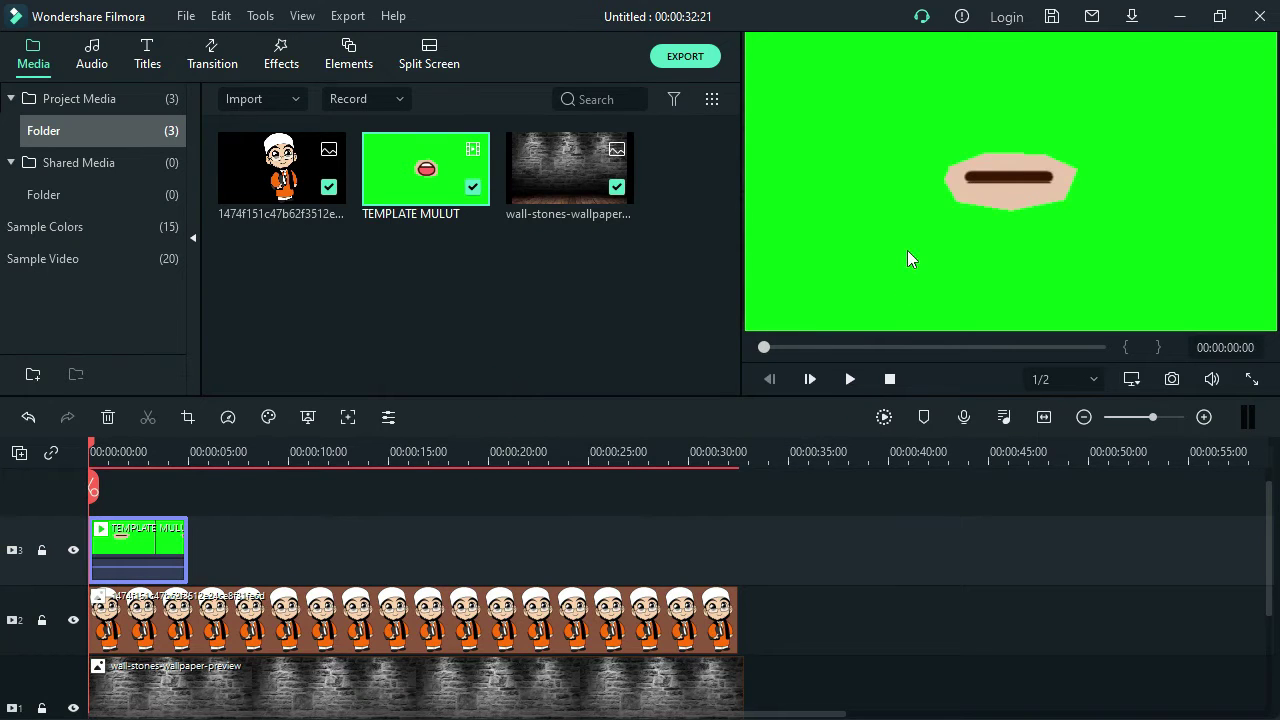
- Remove the green background of the TEMPLATE MULUT clip by enabling Chroma Key with green as the key colour
click(907, 258)
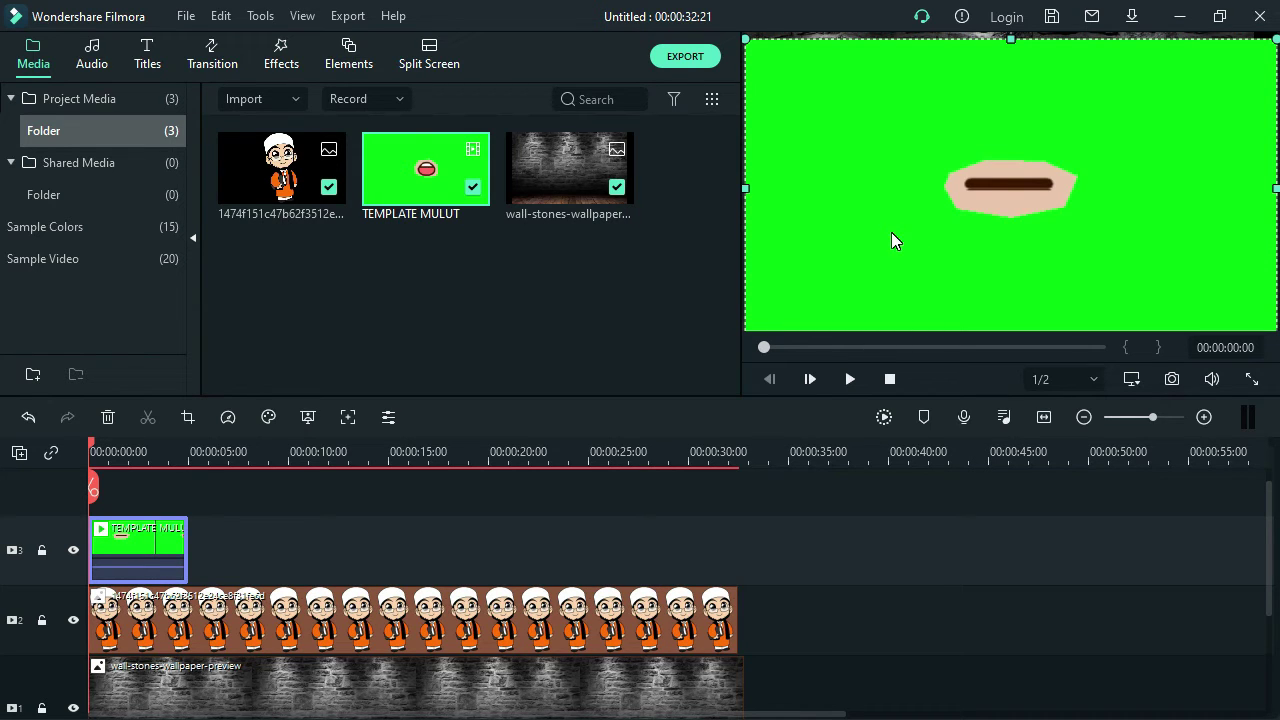
double_click(891, 232)
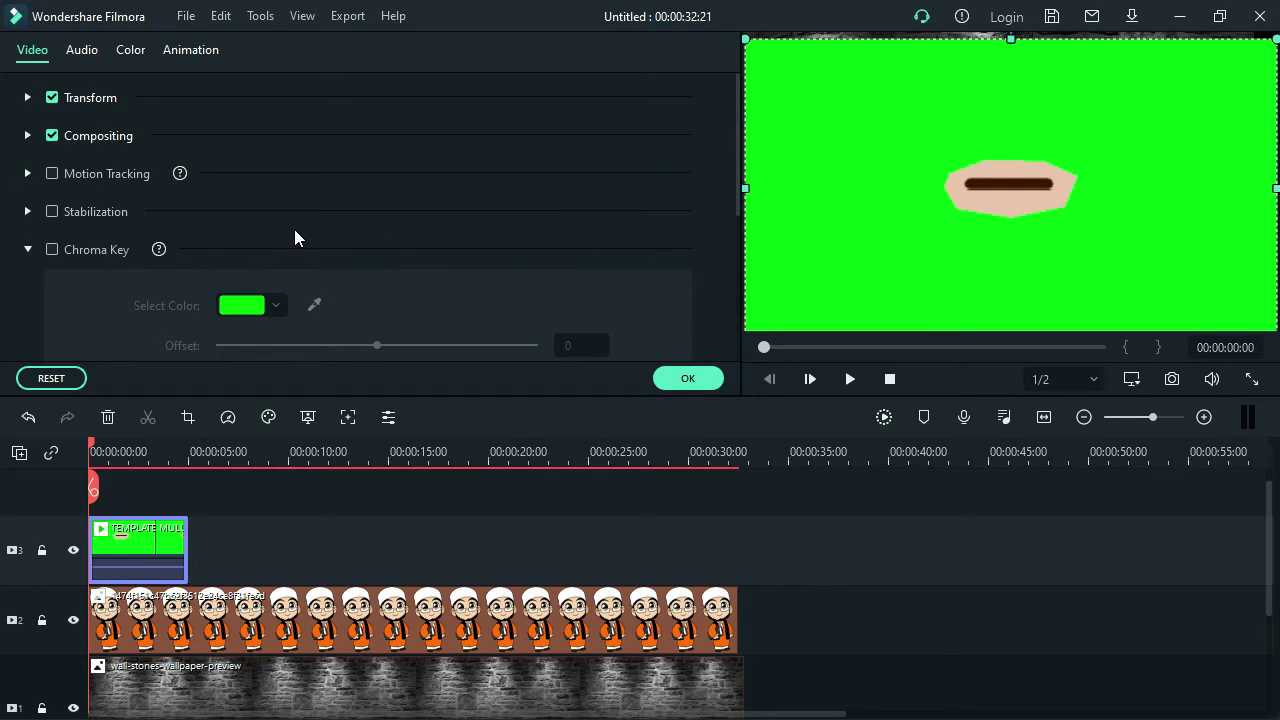
click(52, 250)
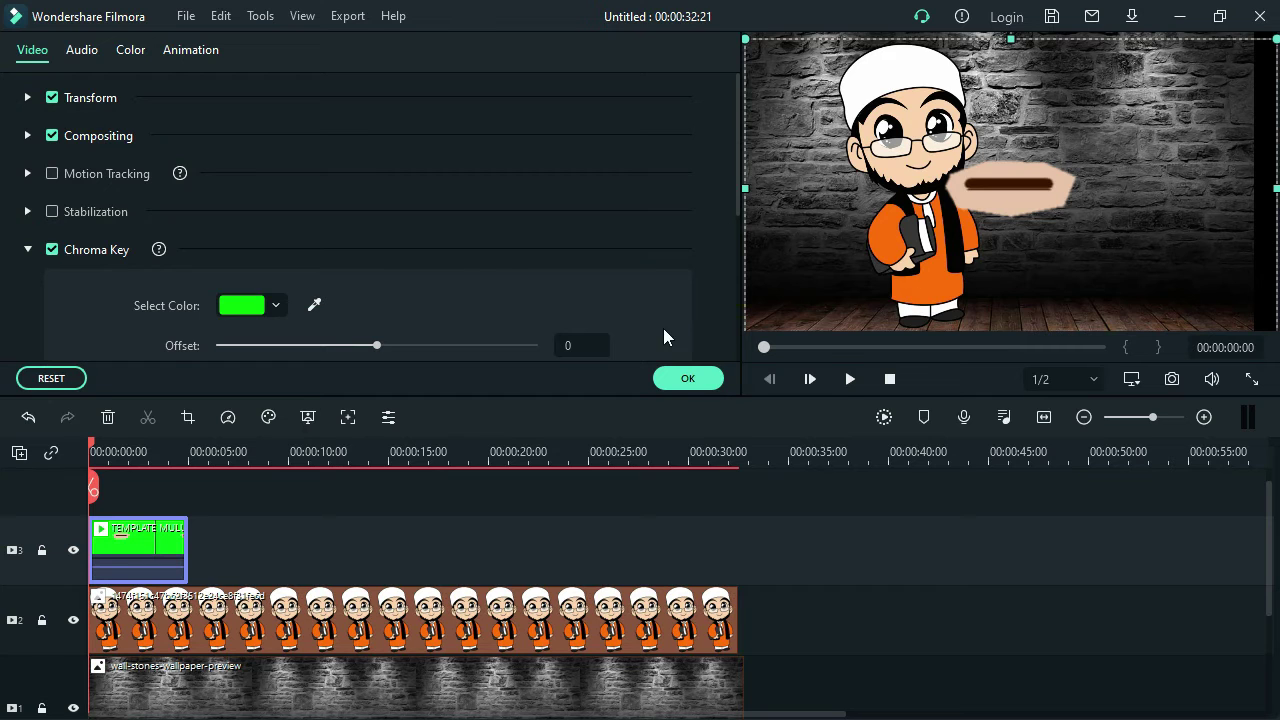
click(698, 382)
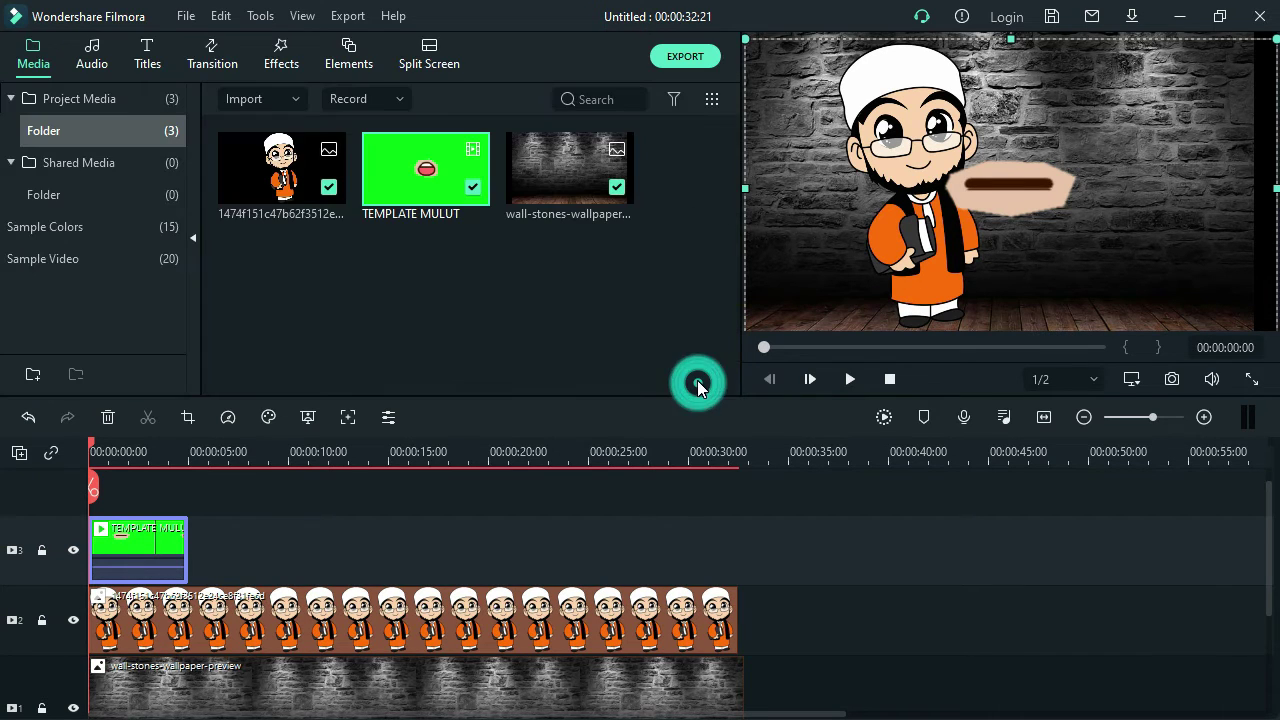
- Shrink the mouth clip, fit it over the character's mouth and rotate it slightly counter-clockwise to follow the tilt of the face
drag(1013, 190, 951, 183)
drag(1192, 327, 940, 177)
drag(1087, 263, 1005, 216)
drag(884, 163, 922, 180)
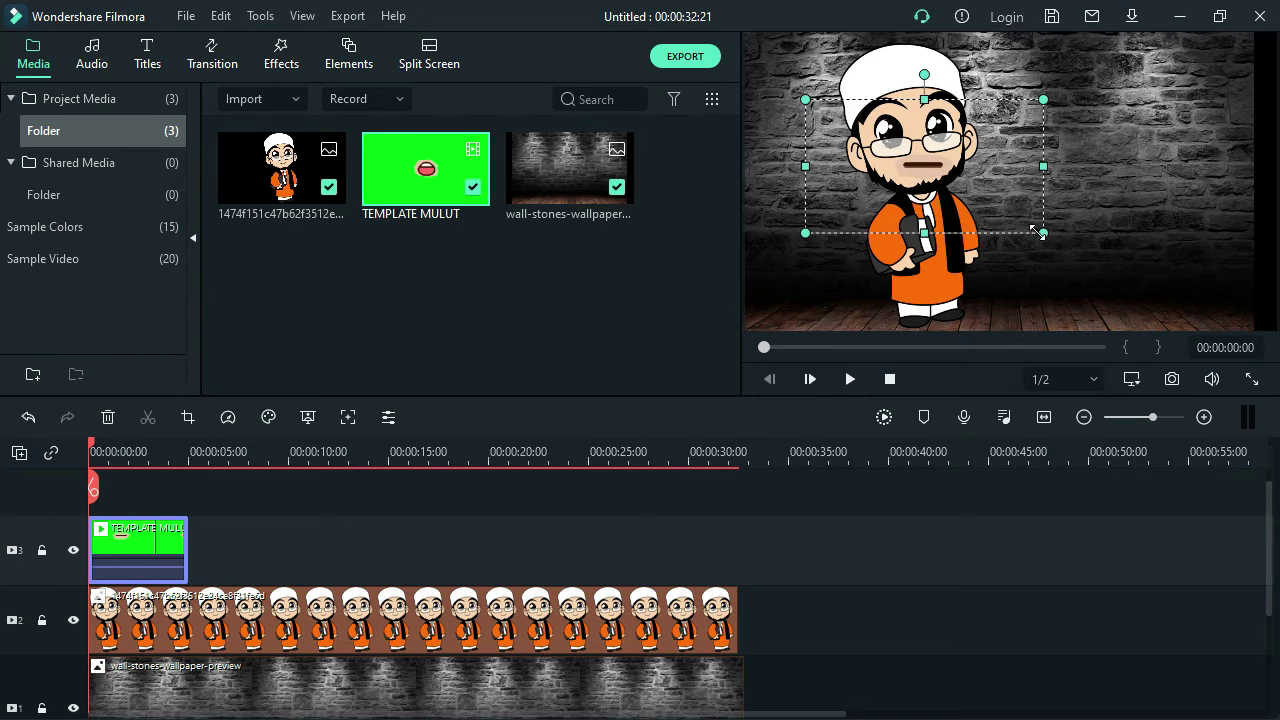
drag(1048, 238, 1040, 232)
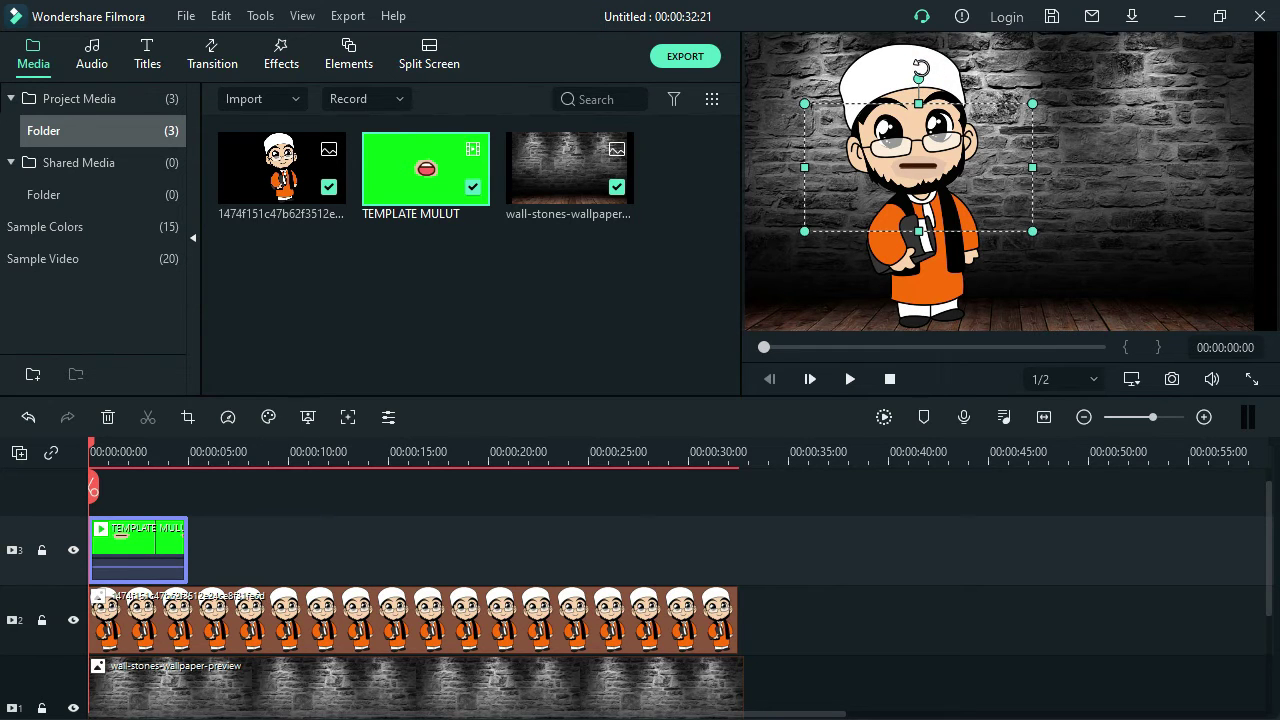
drag(920, 66, 911, 72)
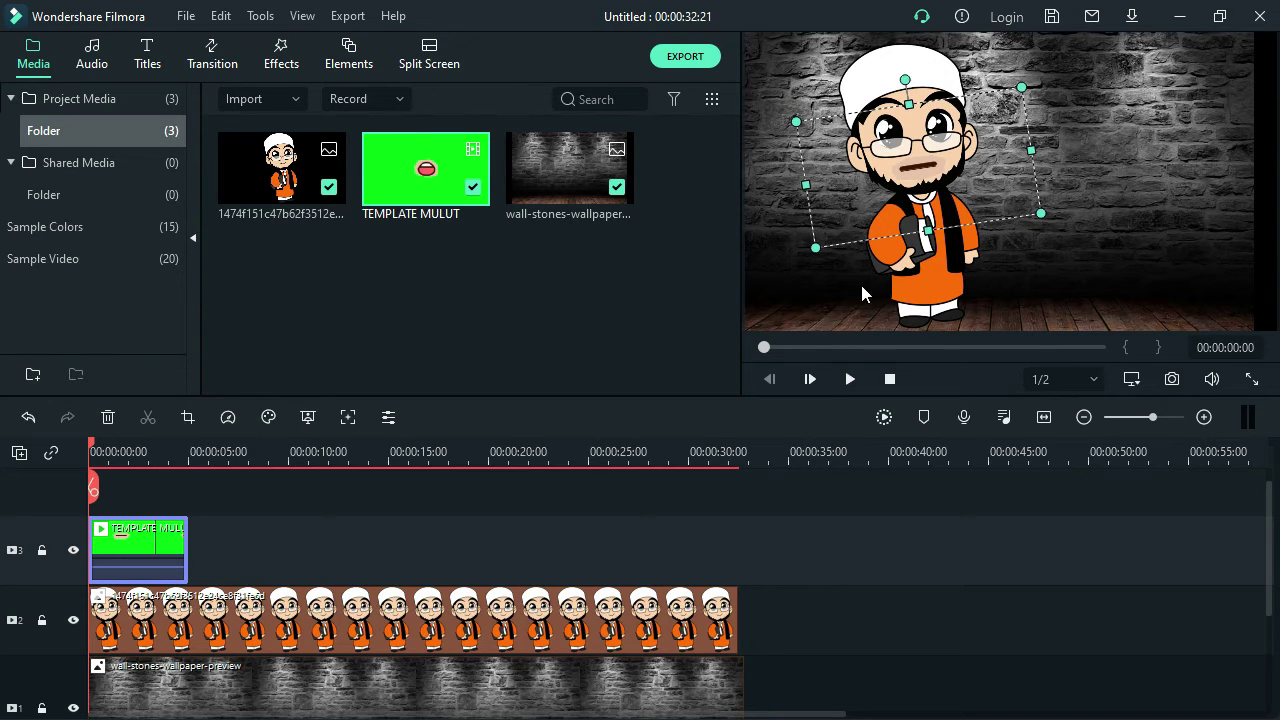
click(1055, 201)
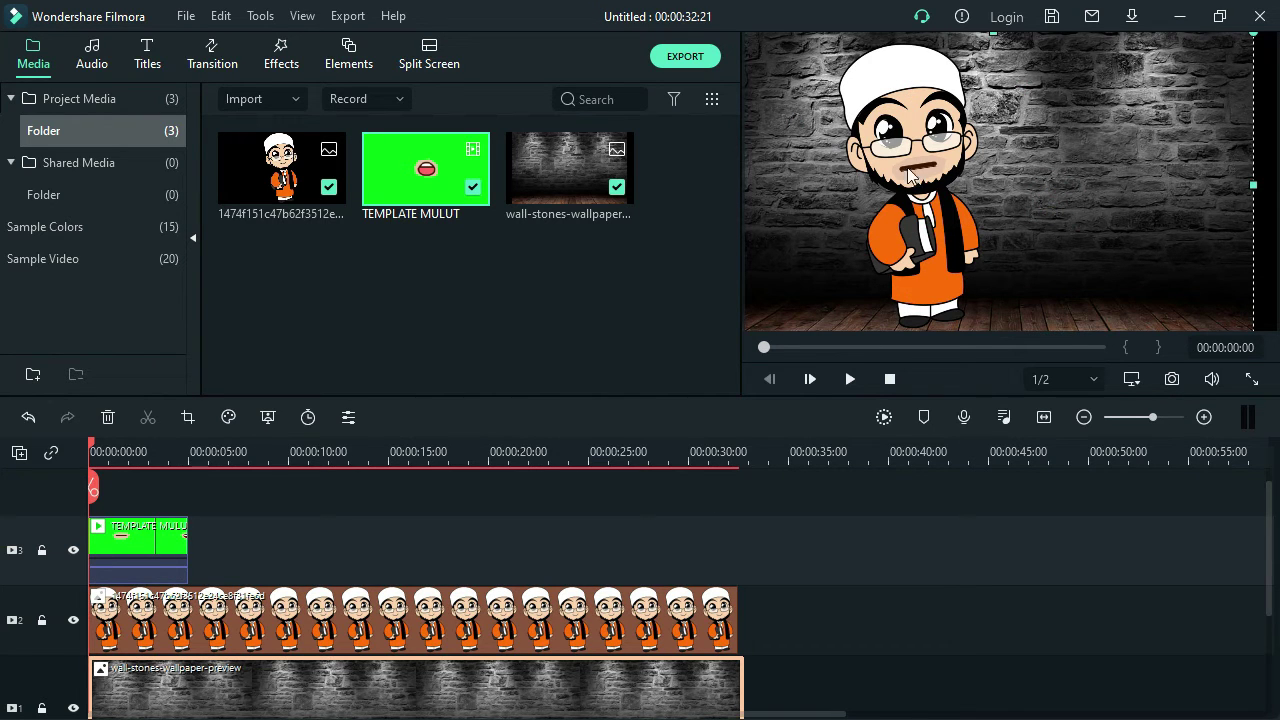
- Play the timeline to check the mouth animation, and return the playhead to about 4 seconds
click(850, 379)
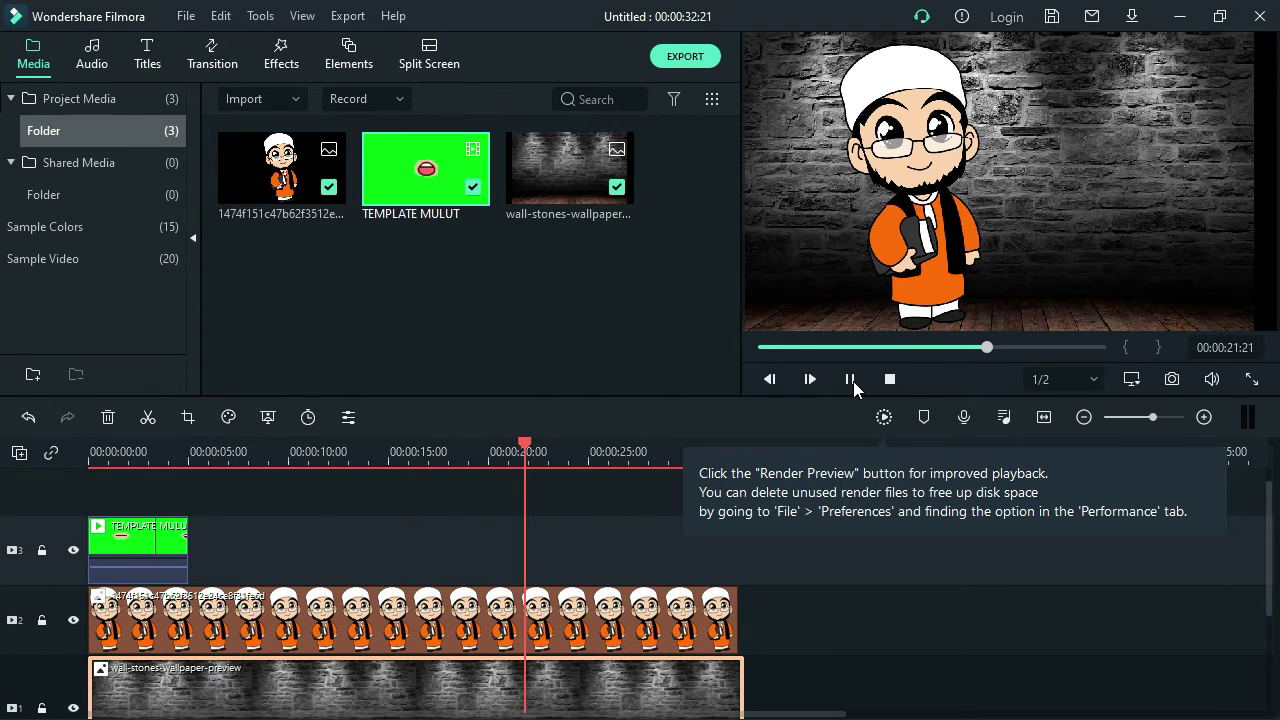
click(851, 380)
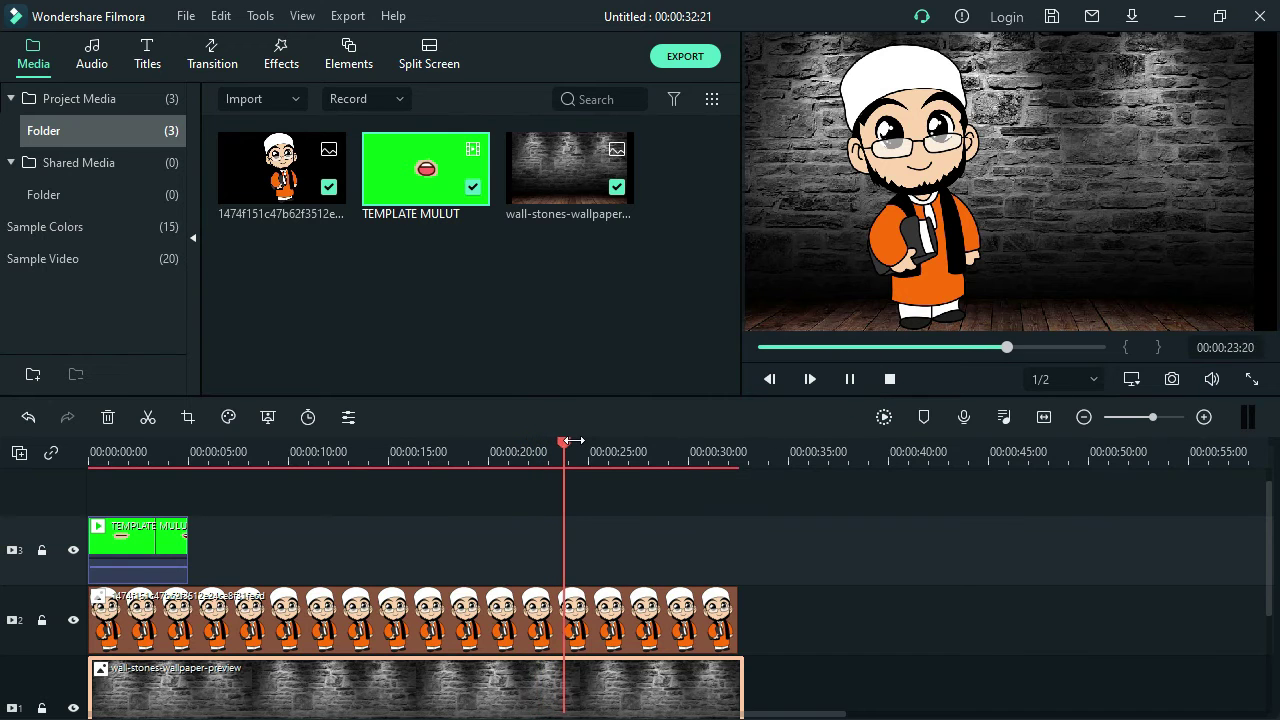
click(849, 381)
drag(589, 441, 172, 483)
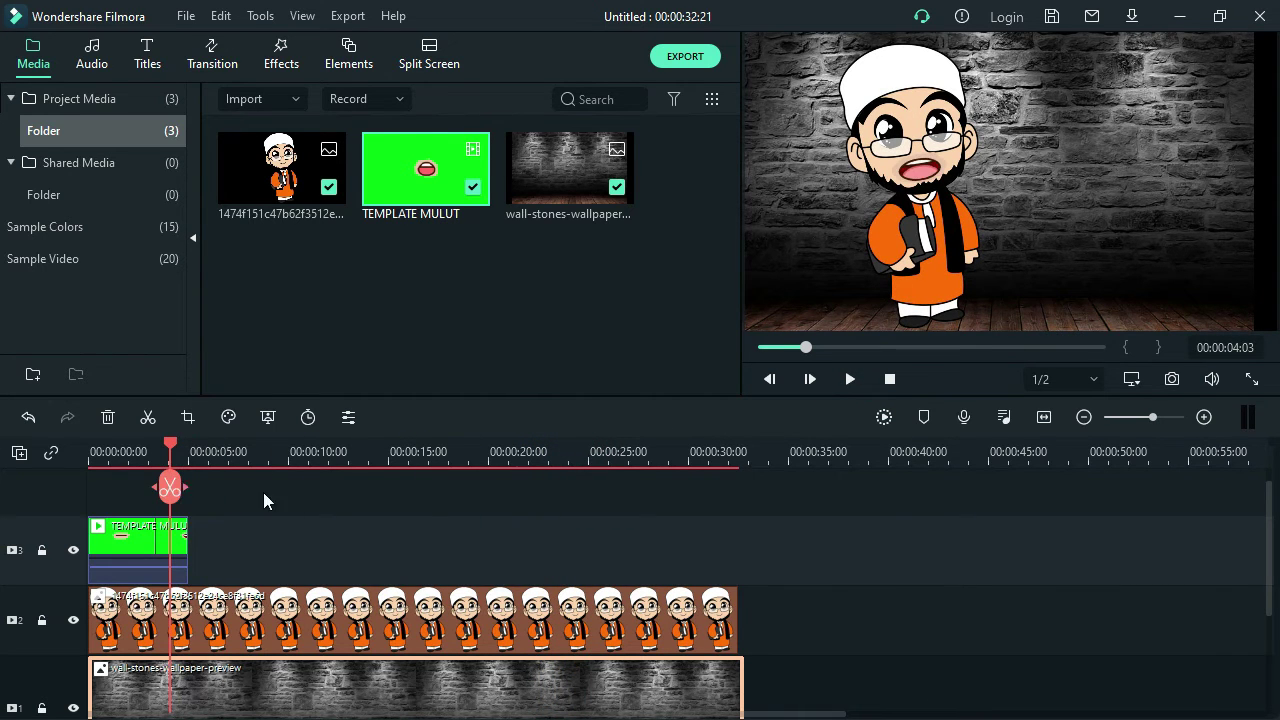
click(180, 552)
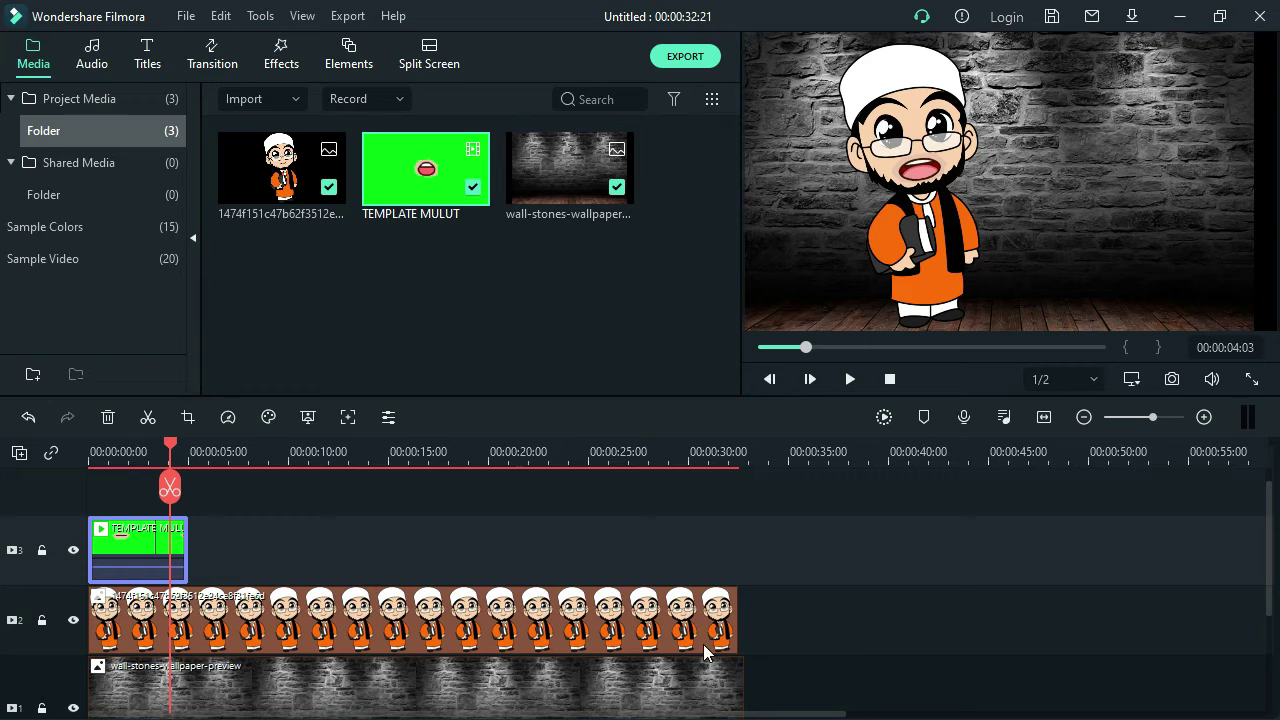
click(733, 668)
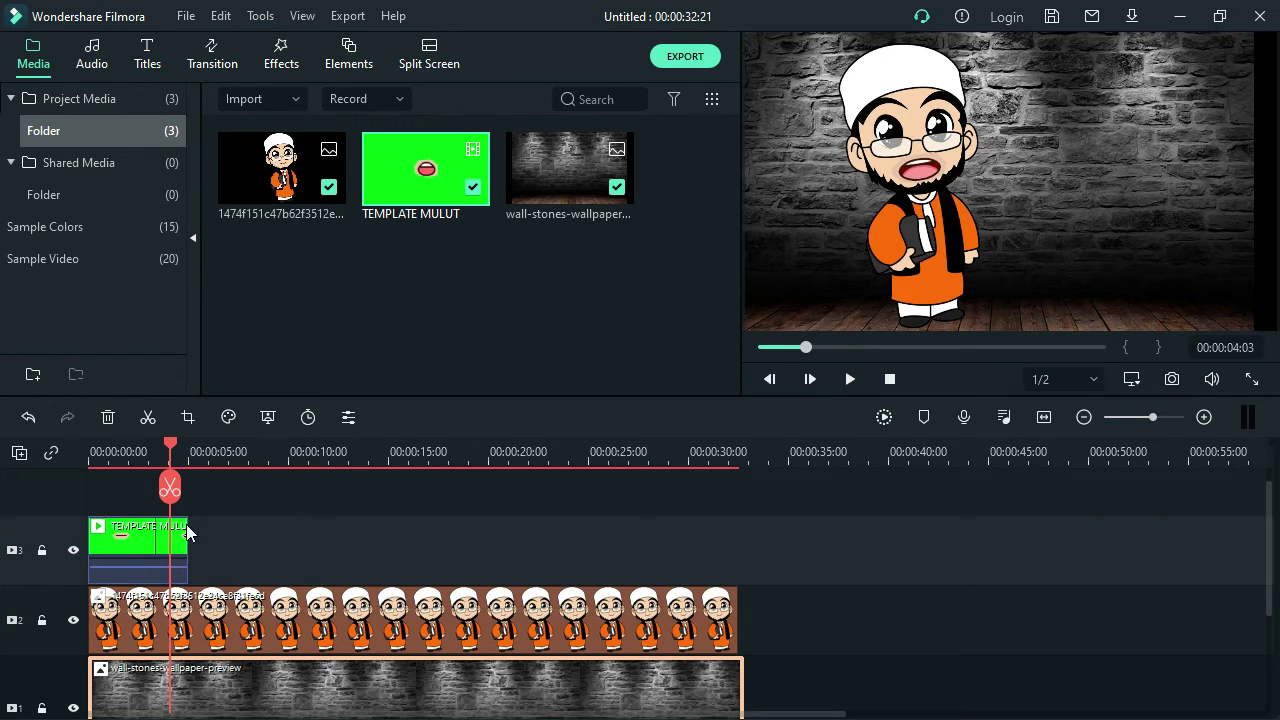
click(121, 542)
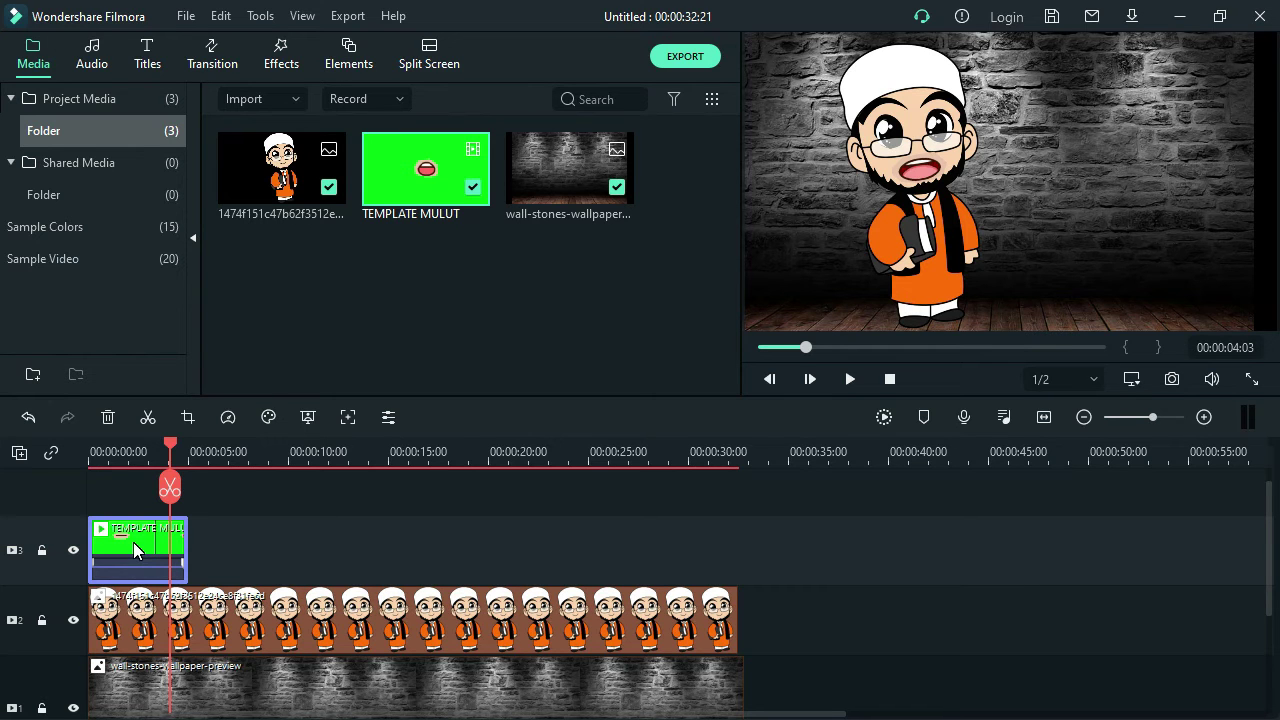
key(shift+i)
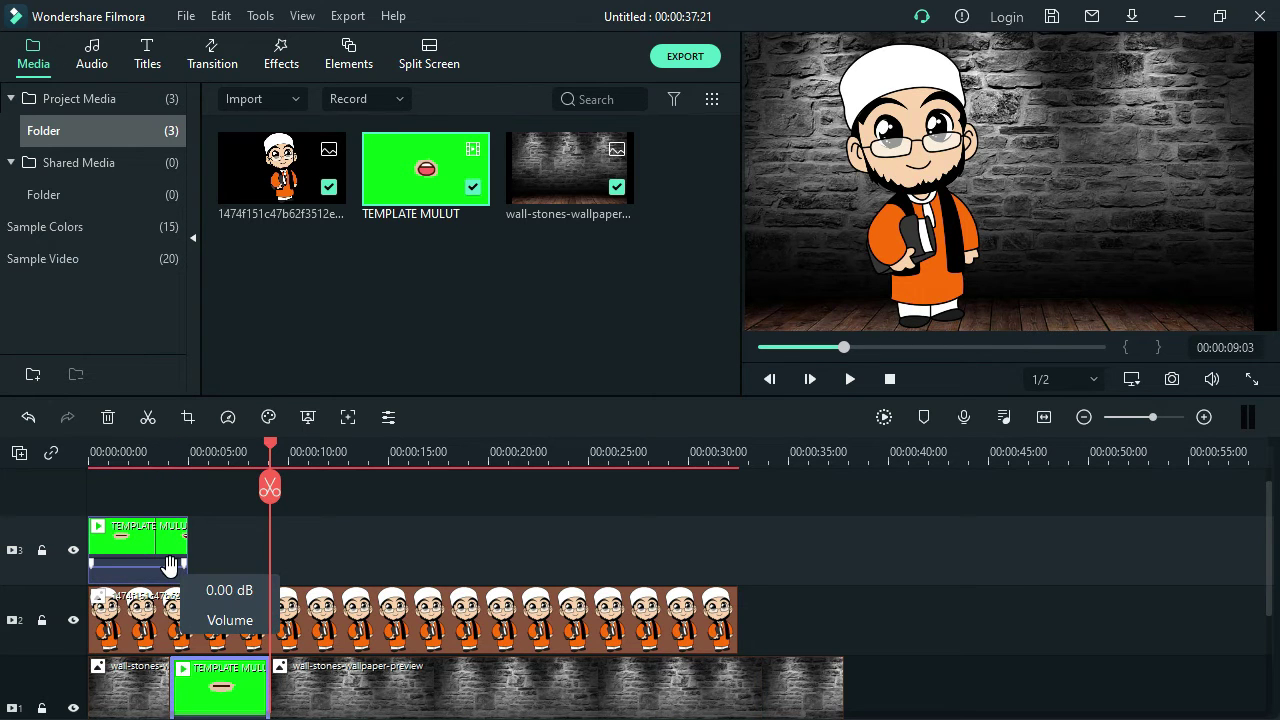
key(ctrl+z)
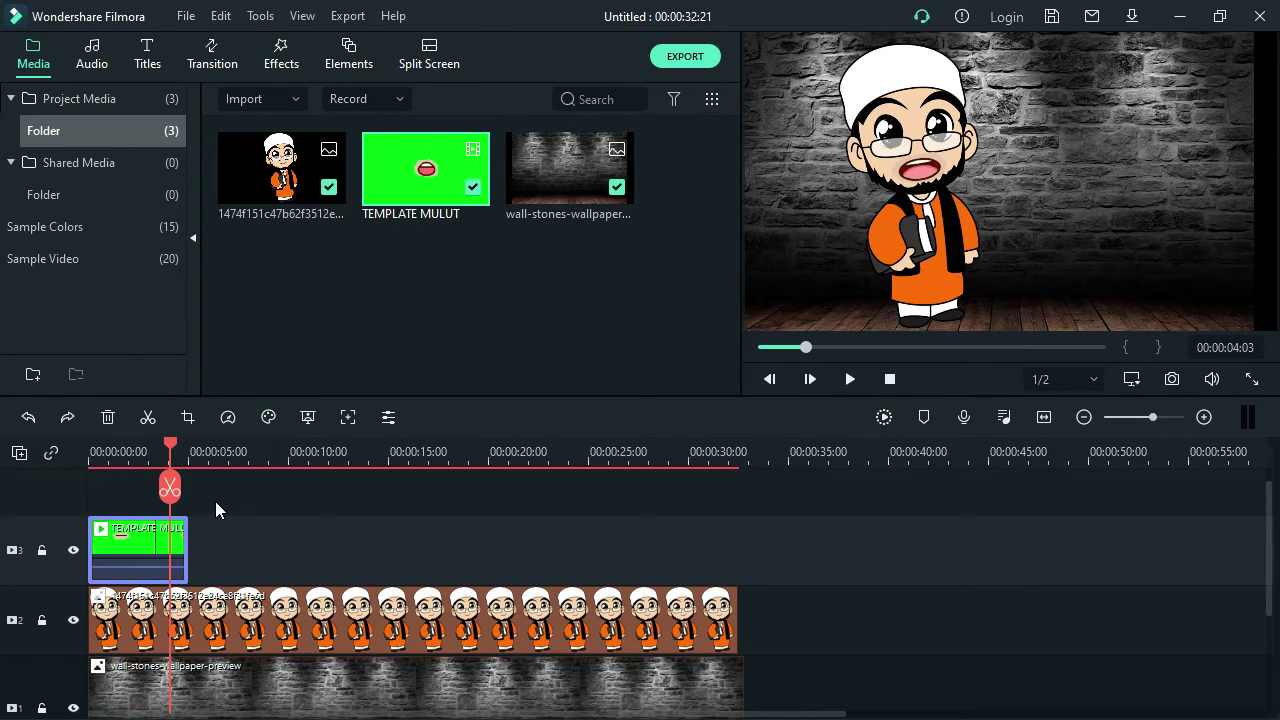
- Copy the chroma-keyed TEMPLATE MULUT clip and paste six copies end to end on track 3, starting at 00:00:05:00
drag(169, 448, 193, 503)
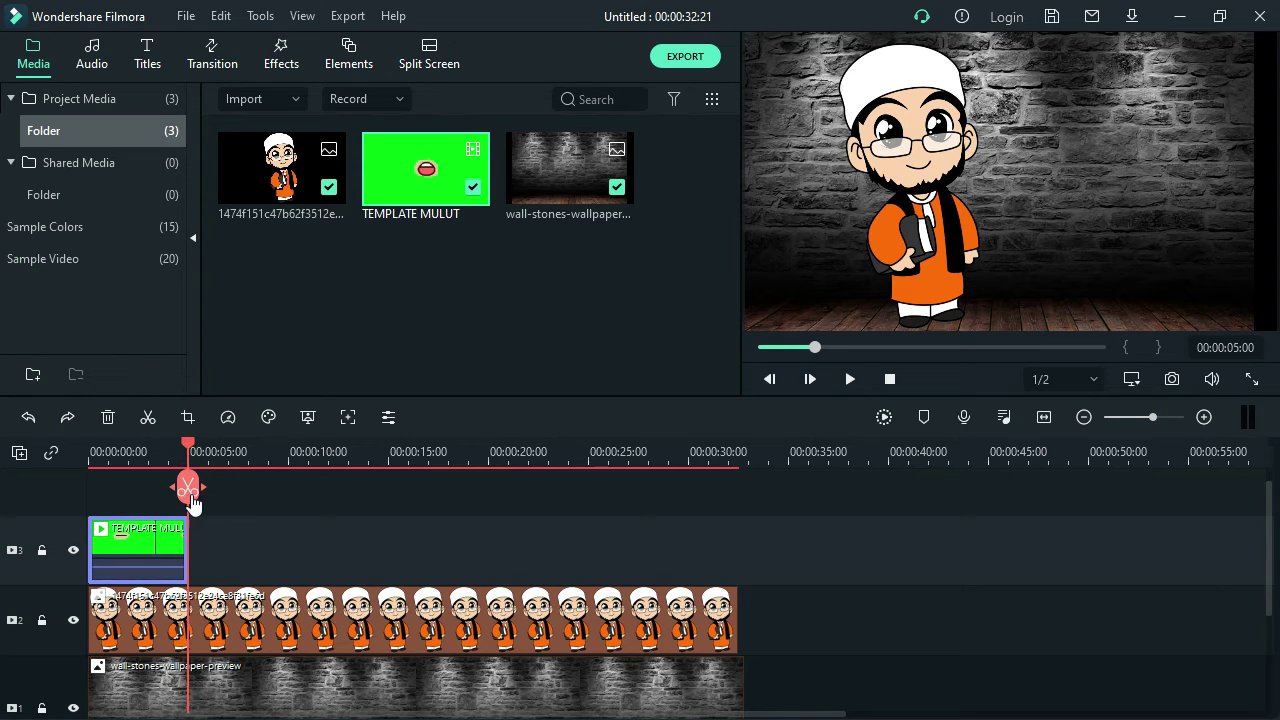
click(145, 555)
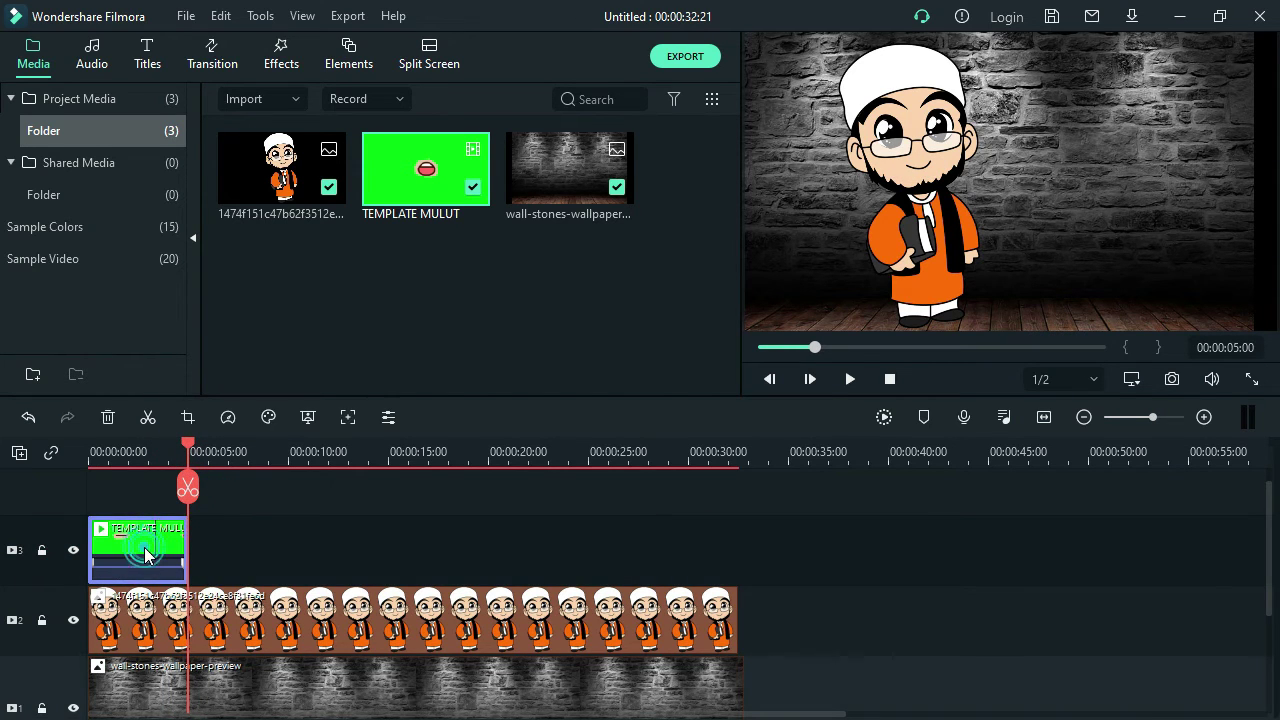
key(ctrl+c)
key(ctrl+v)
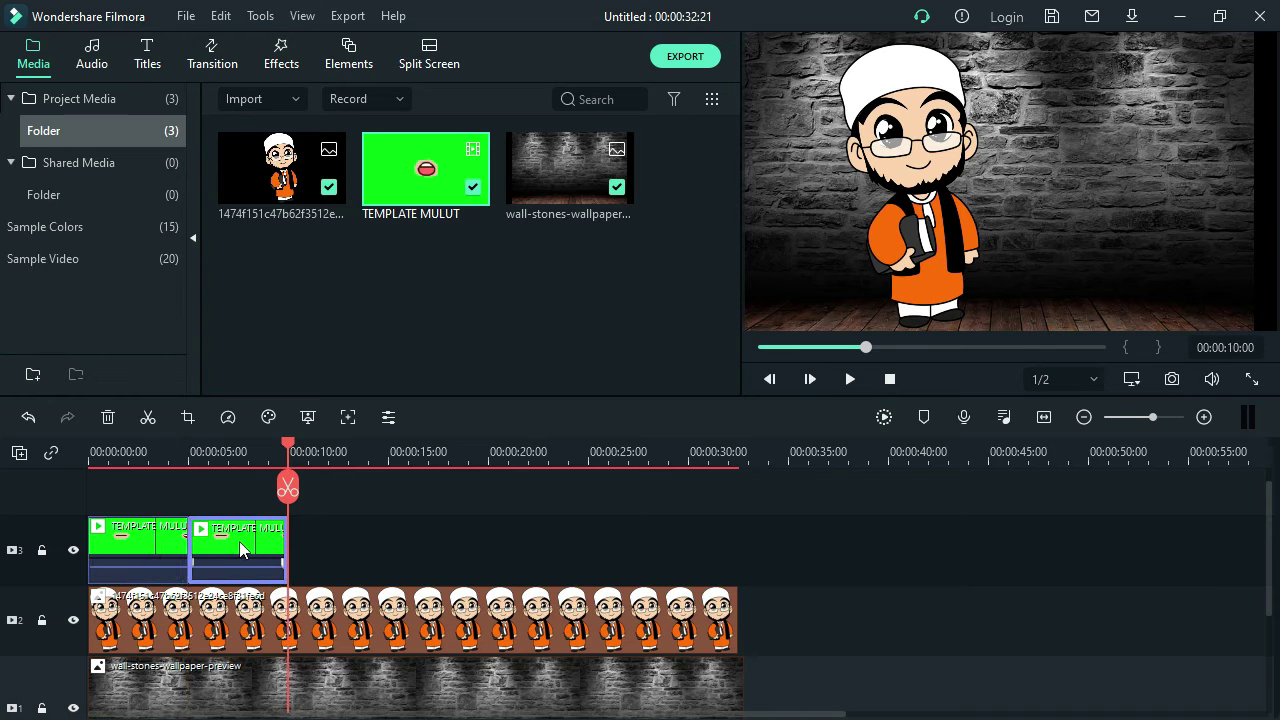
key(ctrl+v)
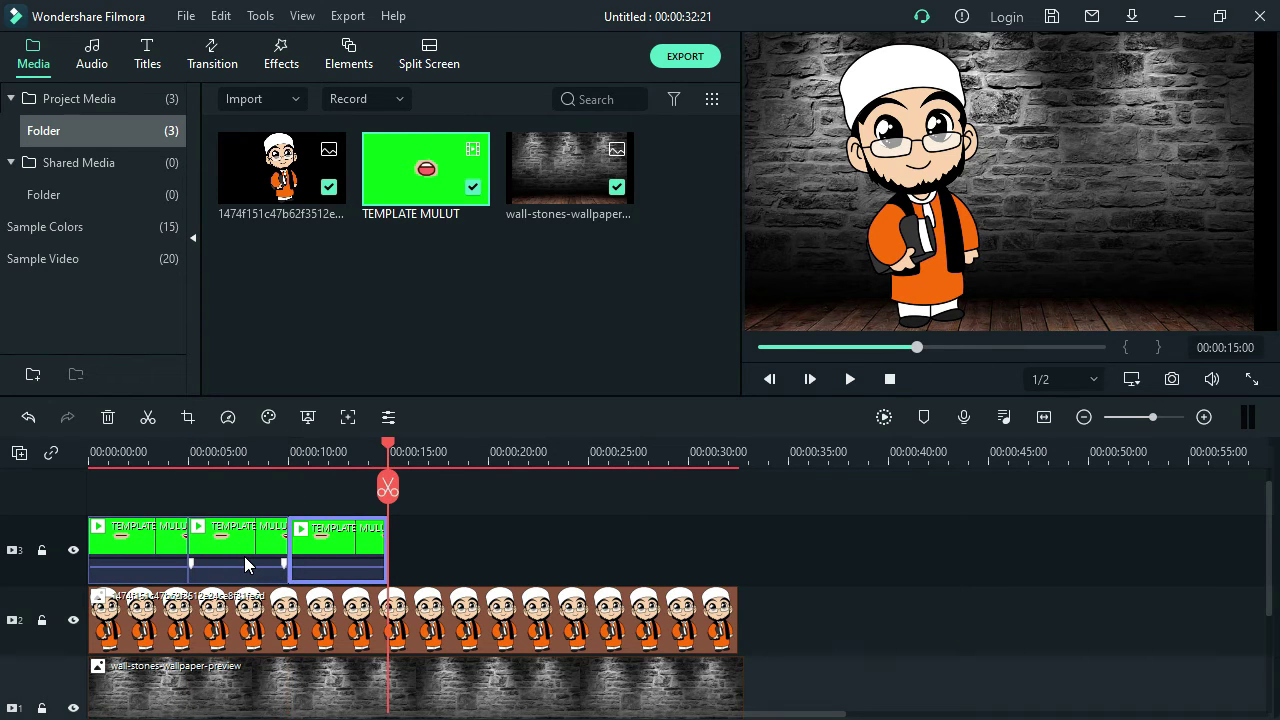
key(ctrl+v)
key(ctrl+v)
key(ctrl+v)
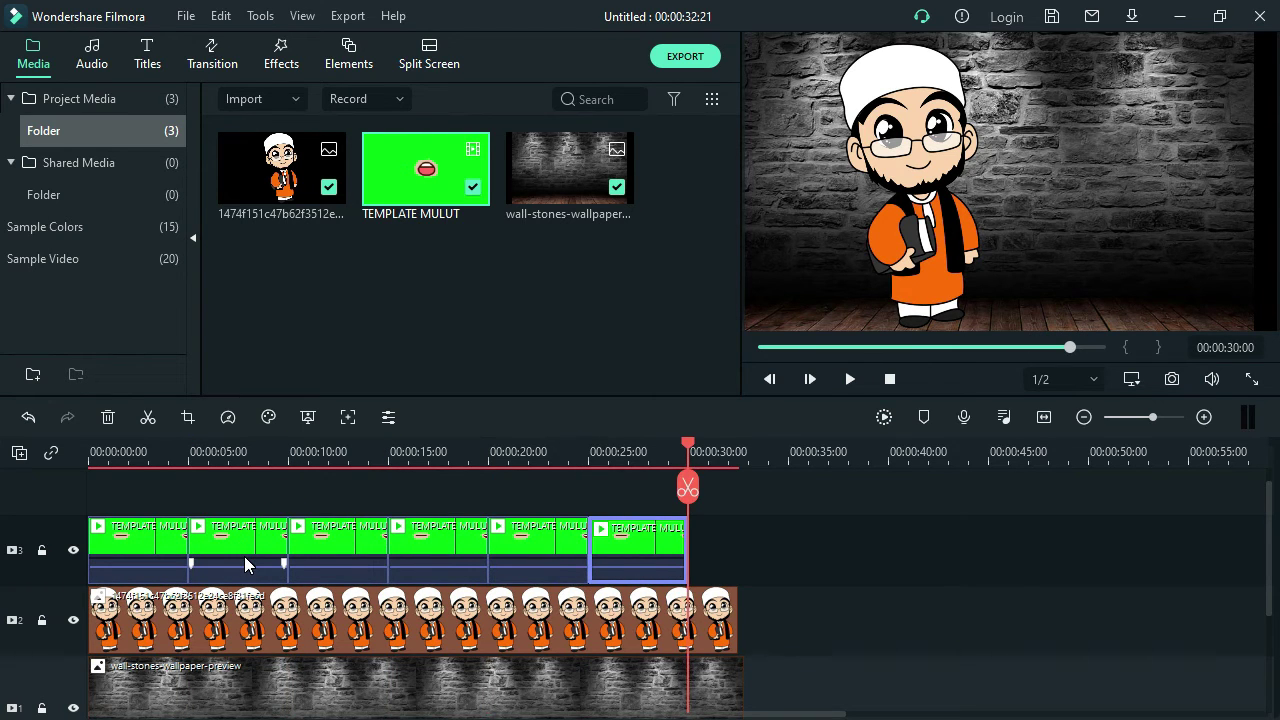
key(ctrl+v)
- Split the last mouth clip at 00:00:32:10, where the character clip ends, and delete the excess part
drag(789, 443, 736, 469)
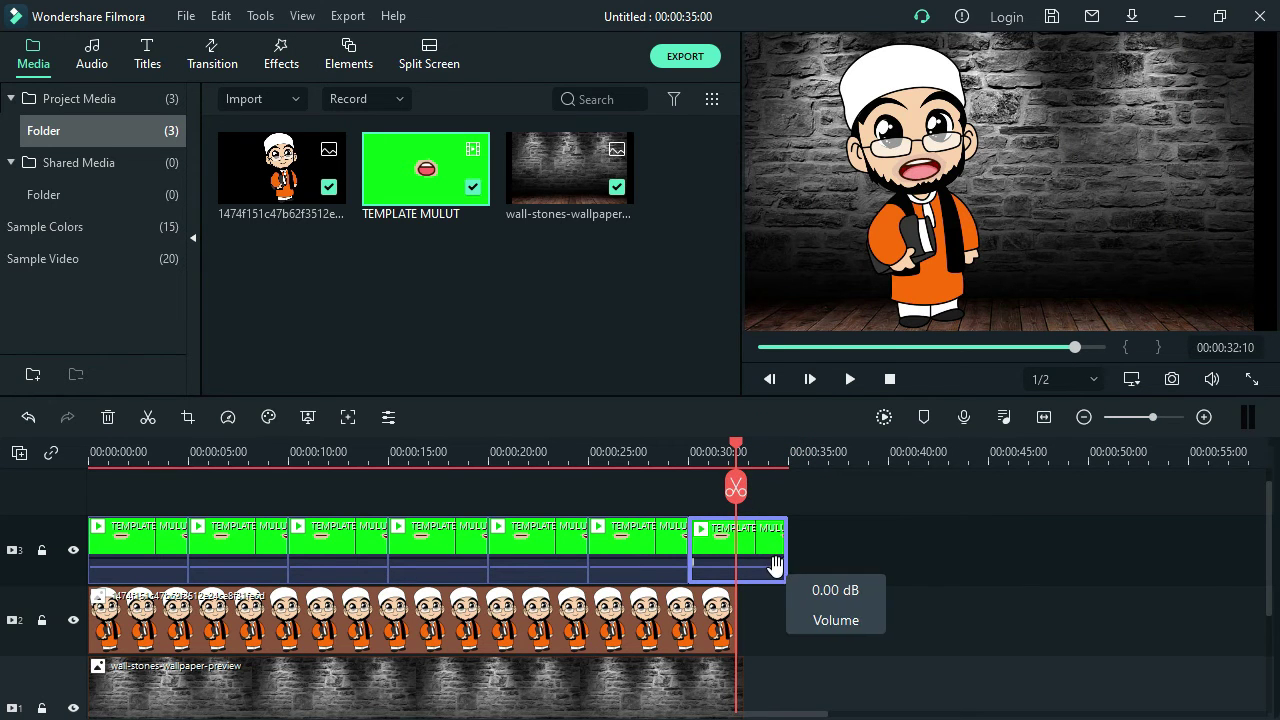
click(736, 487)
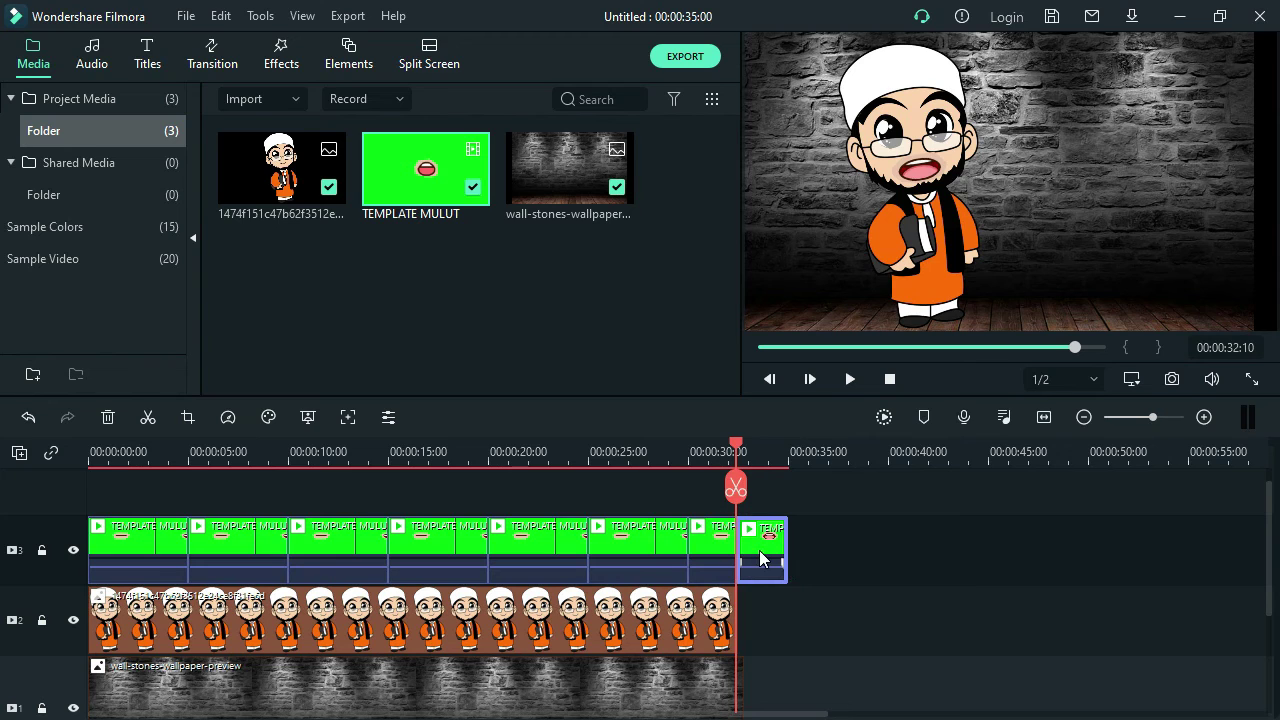
key(Delete)
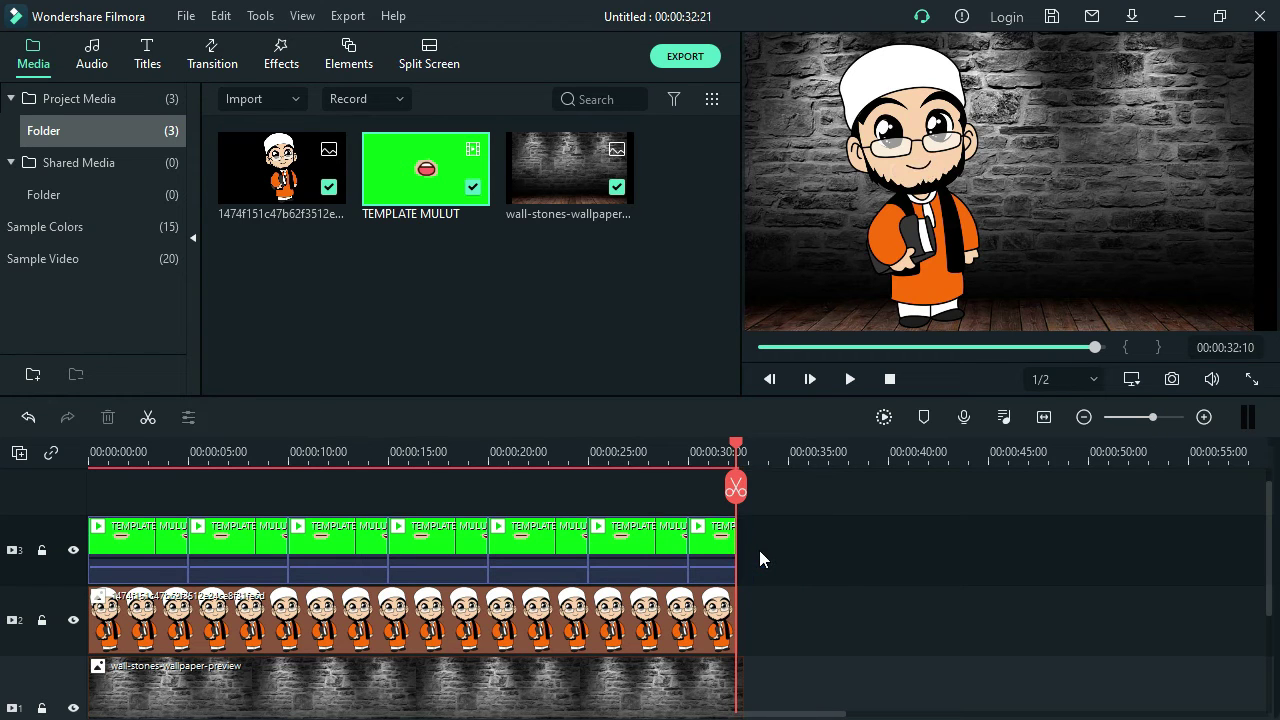
- Split the stone wall background clip at 00:00:32:10 and delete the leftover piece beyond the character clip
click(706, 678)
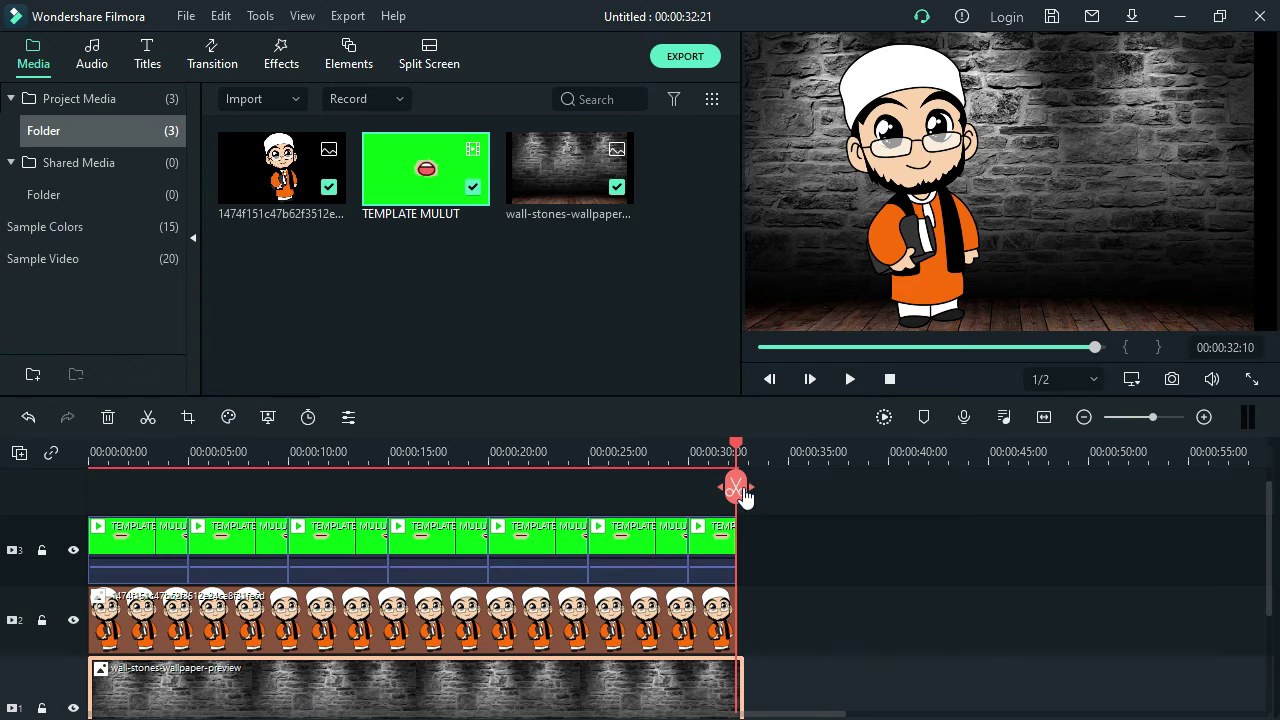
click(752, 585)
click(737, 687)
key(Delete)
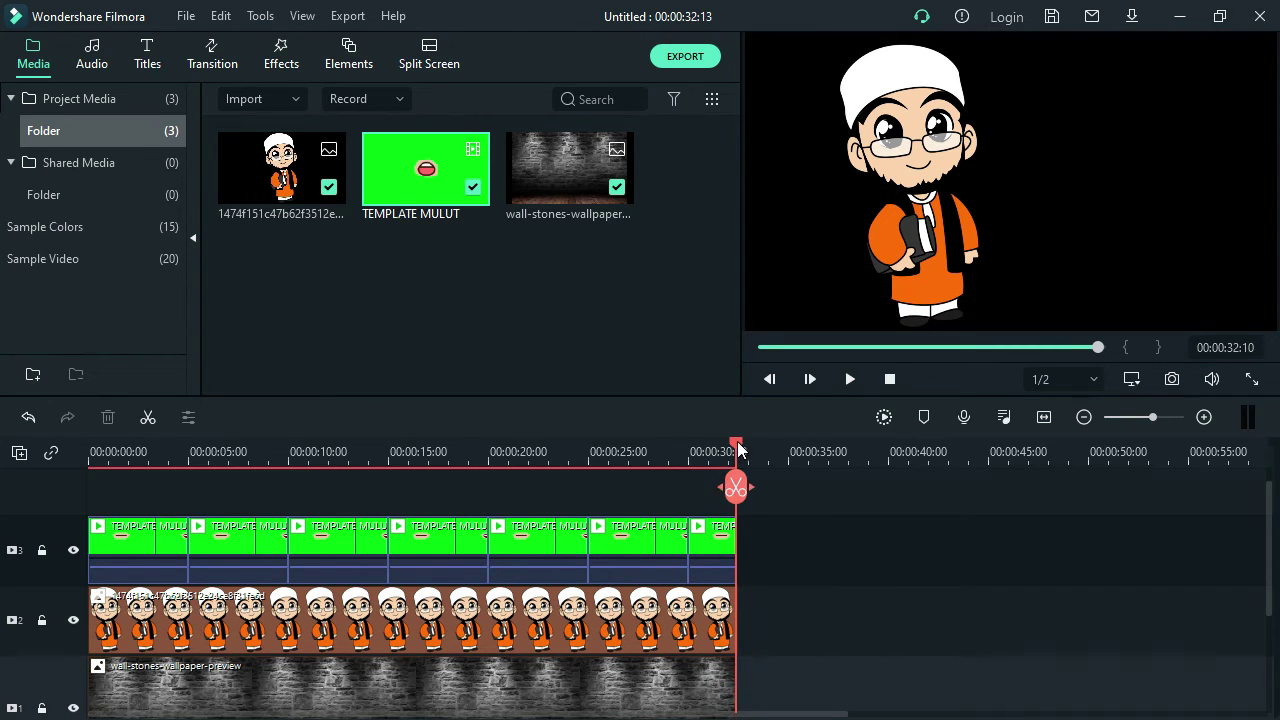
- Play the timeline from the start to check the repeated mouth animation, and return the playhead to the beginning
drag(736, 446, 361, 452)
drag(266, 458, 80, 475)
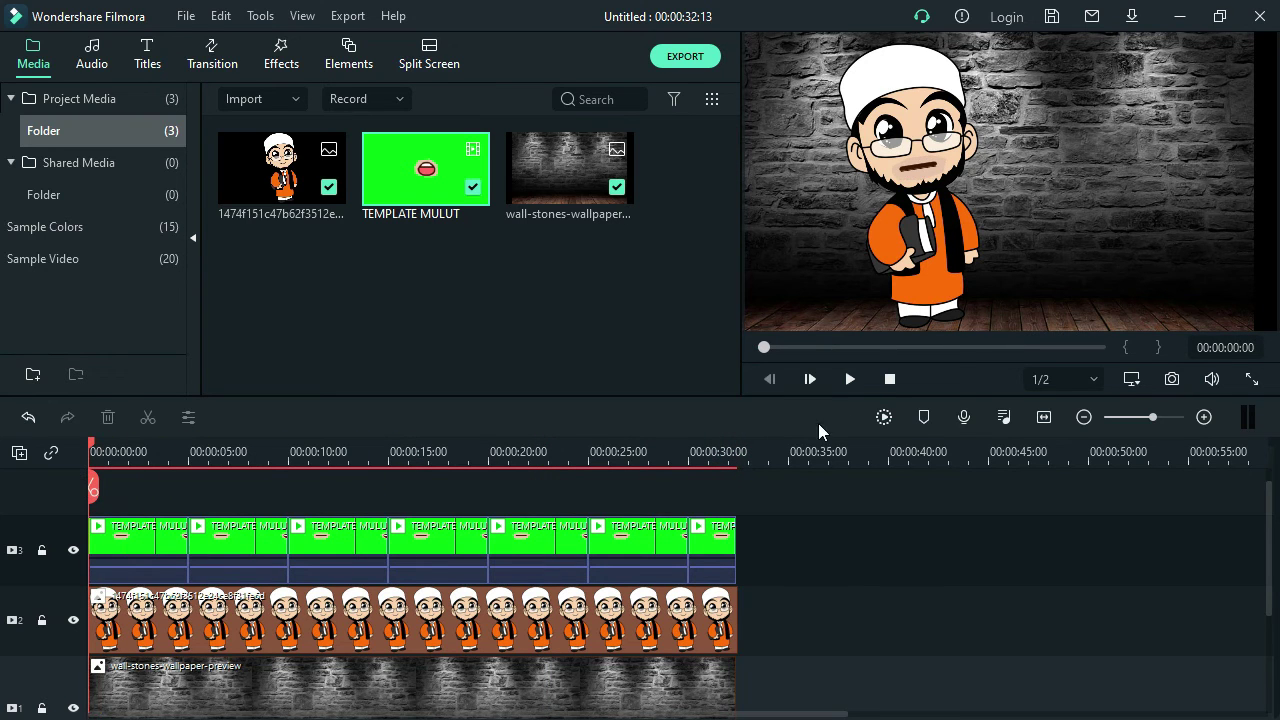
click(850, 379)
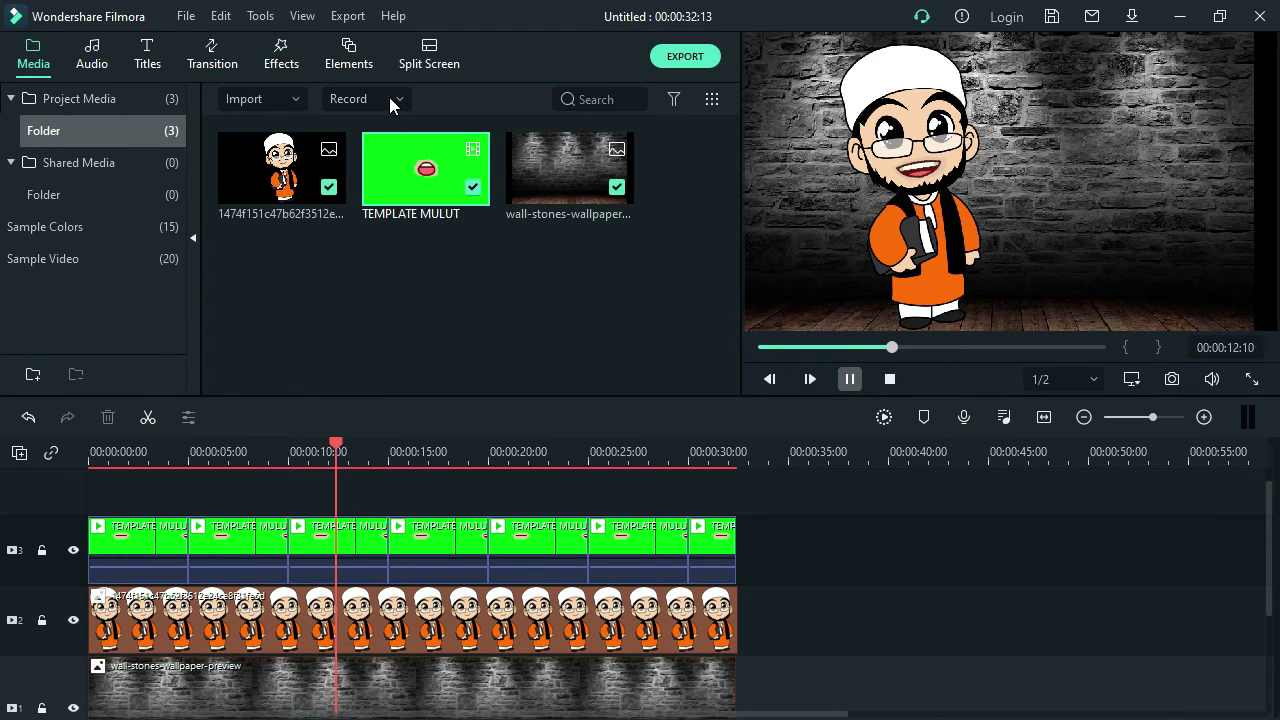
click(850, 379)
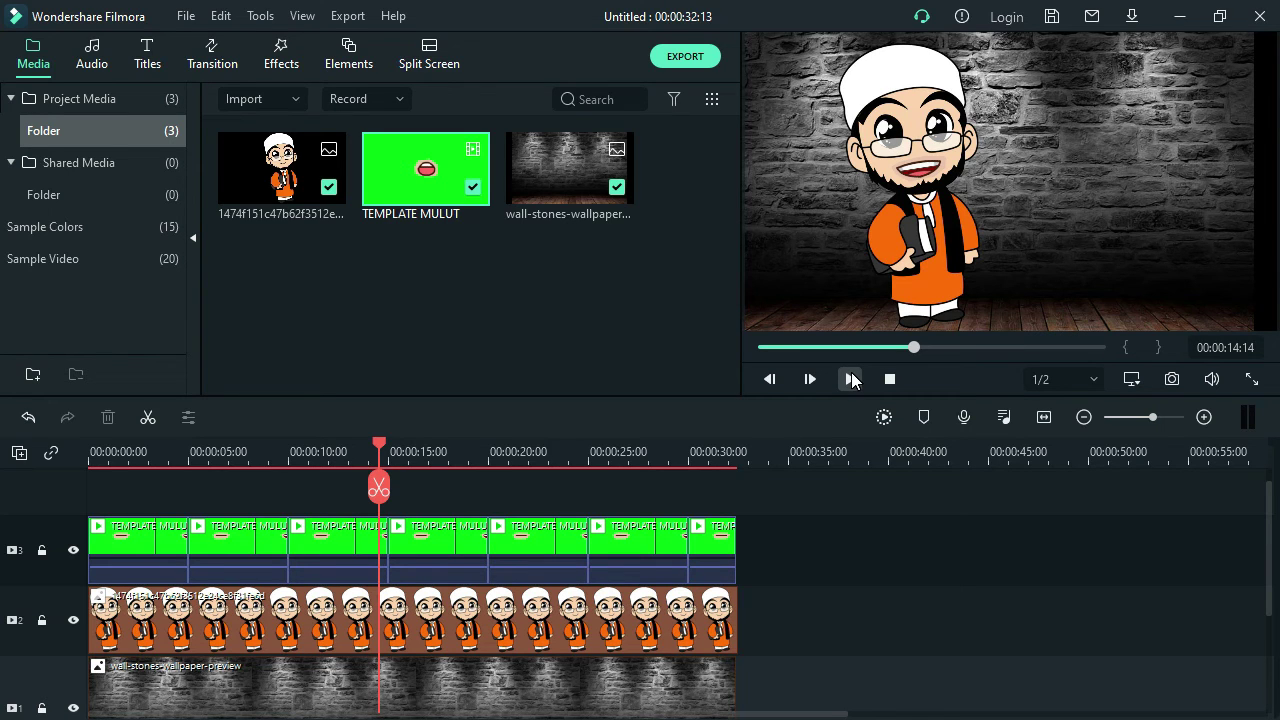
scroll(475, 621, down, 2)
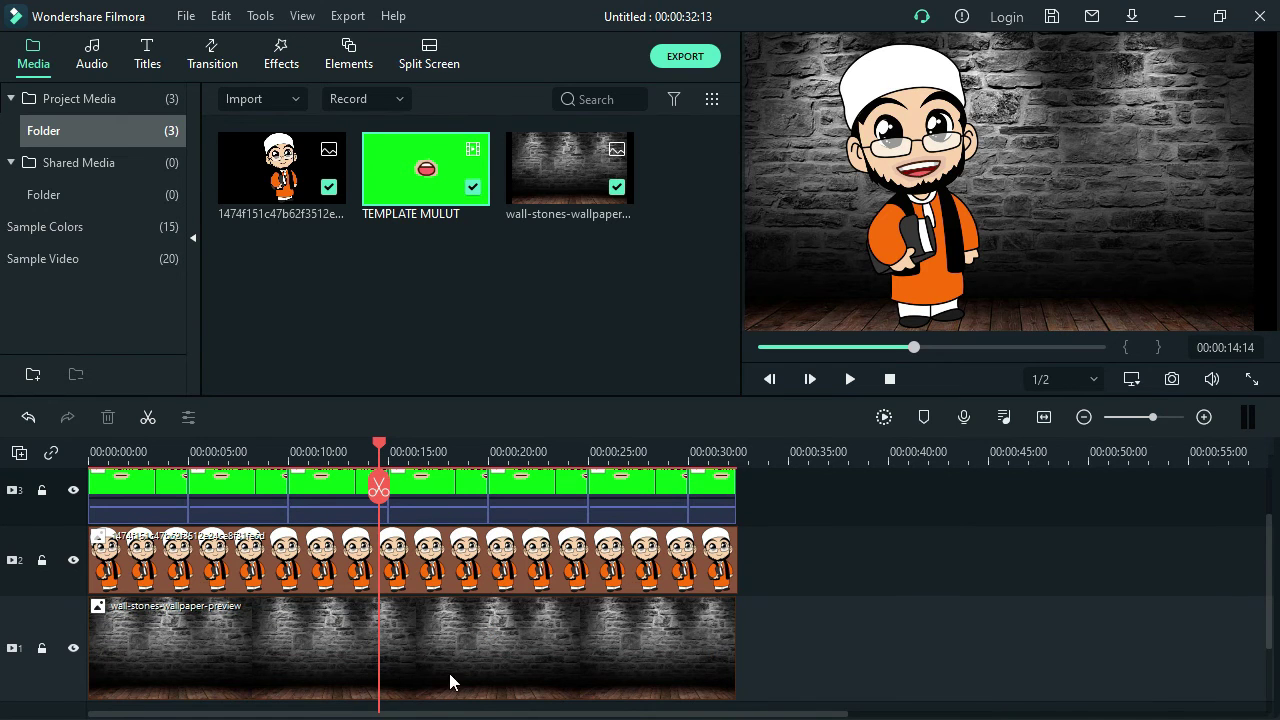
scroll(492, 588, up, 2)
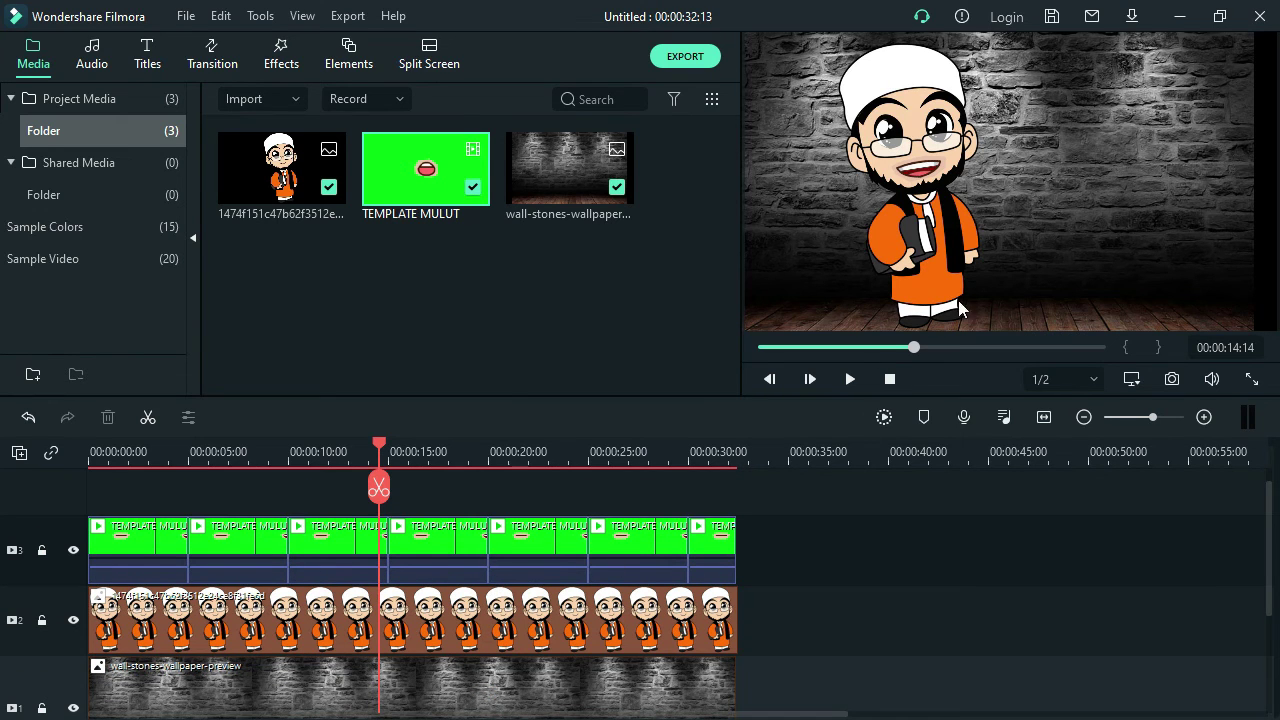
drag(379, 443, 90, 450)
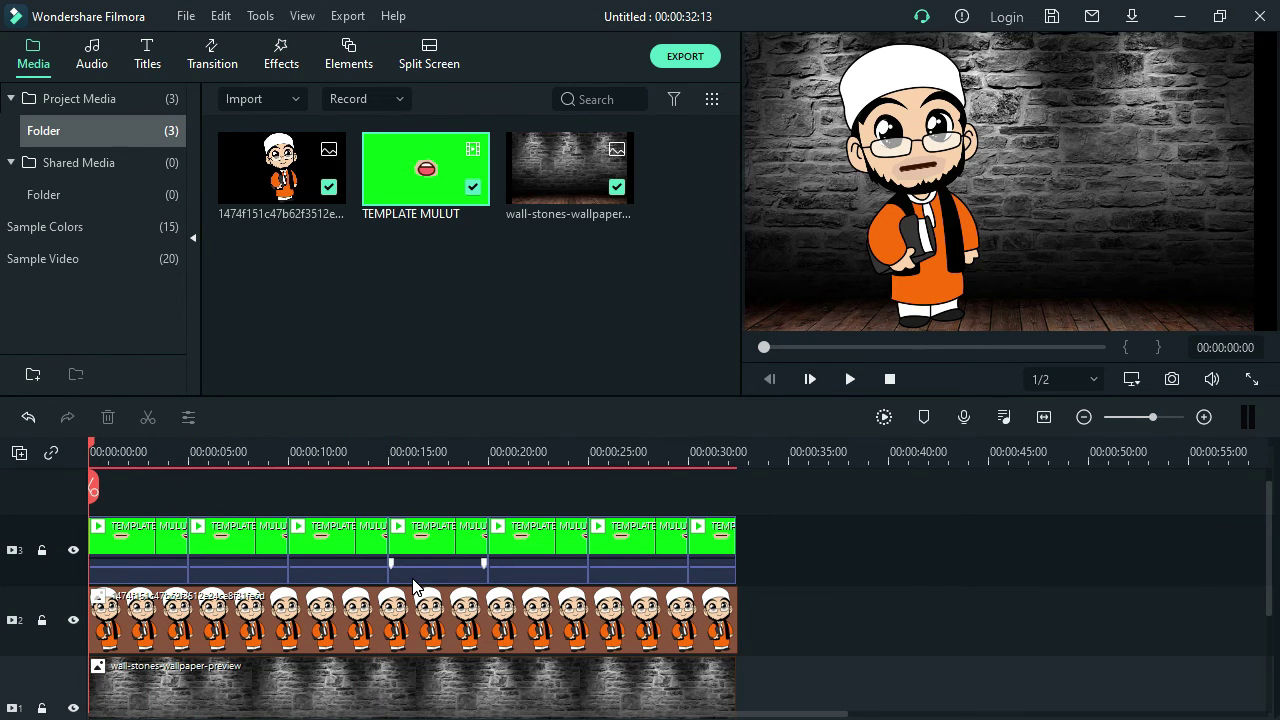